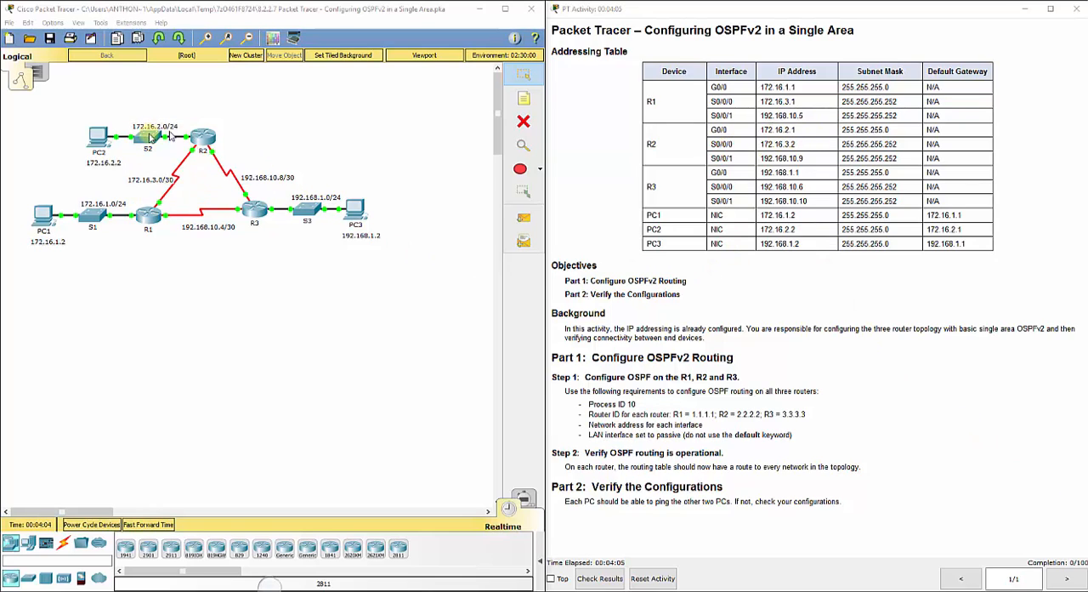
# Open router R1's command-line interface, place its window clear of the R1–R2 topology, and magnify the screen
pyautogui.click(224, 276)
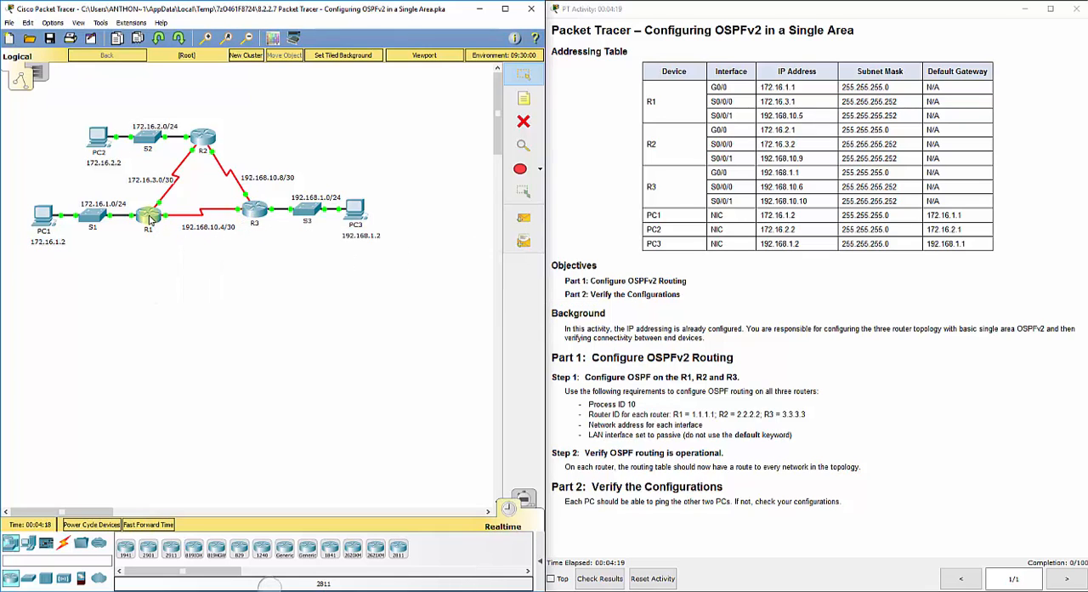
pyautogui.moveTo(150, 220)
pyautogui.click(155, 219)
pyautogui.click(482, 169)
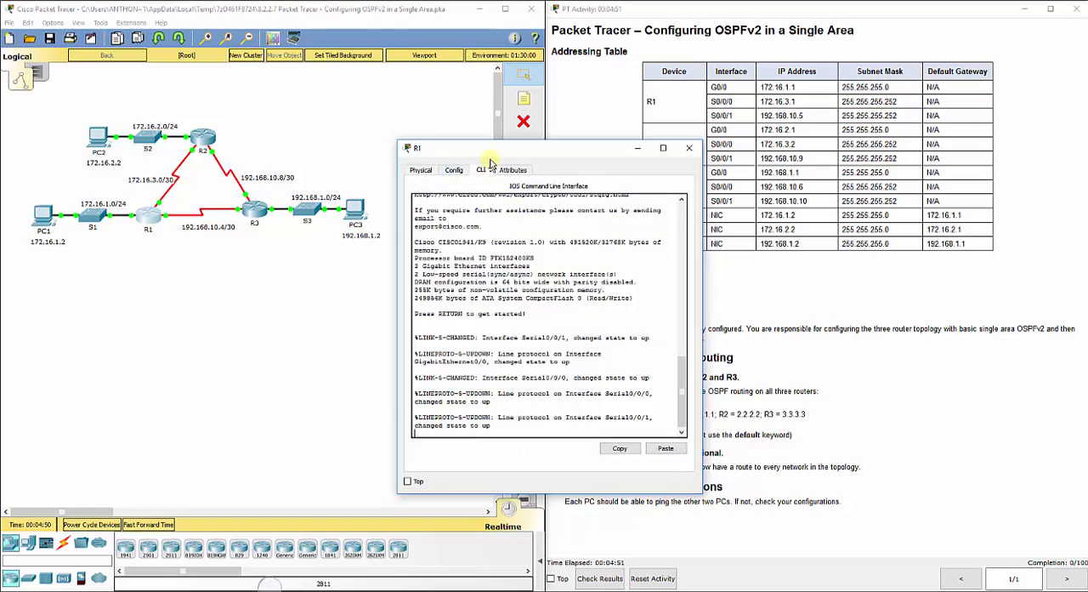
pyautogui.moveTo(490, 153); pyautogui.dragTo(441, 59)
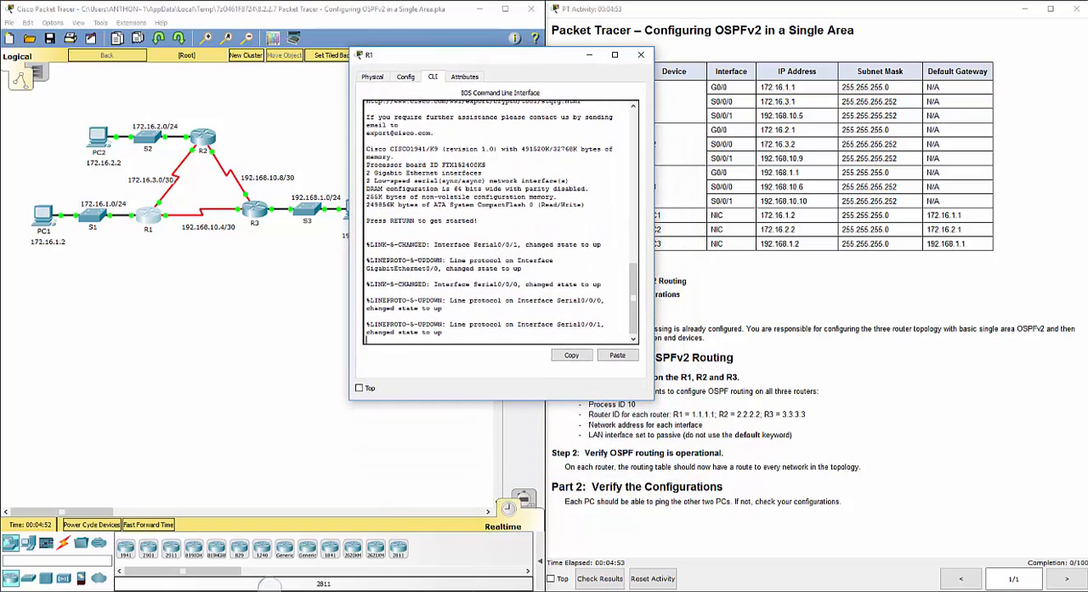
pyautogui.press('super+plus')
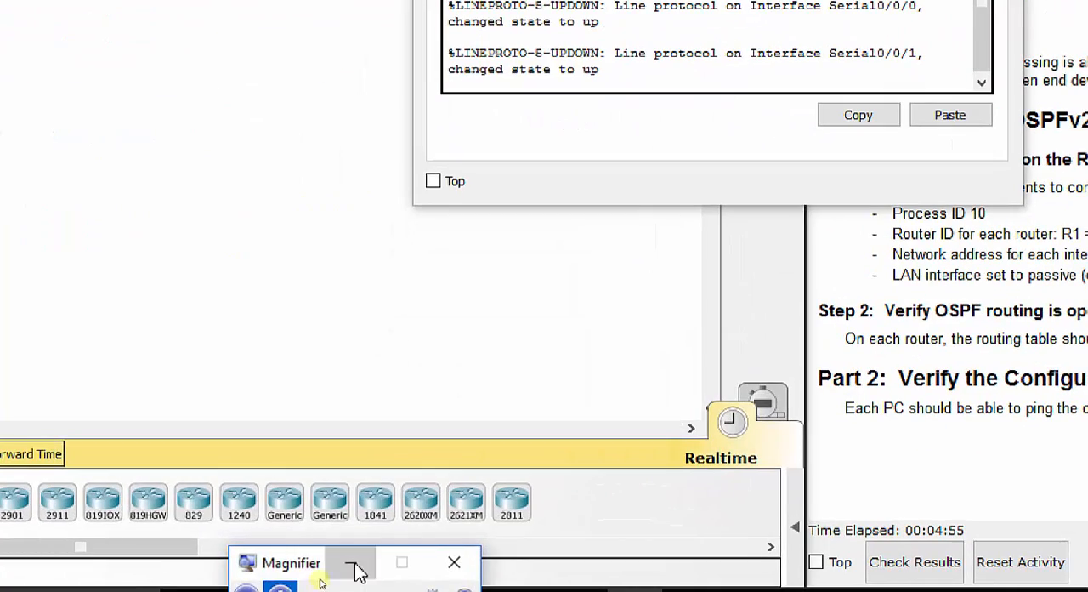
pyautogui.click(356, 571)
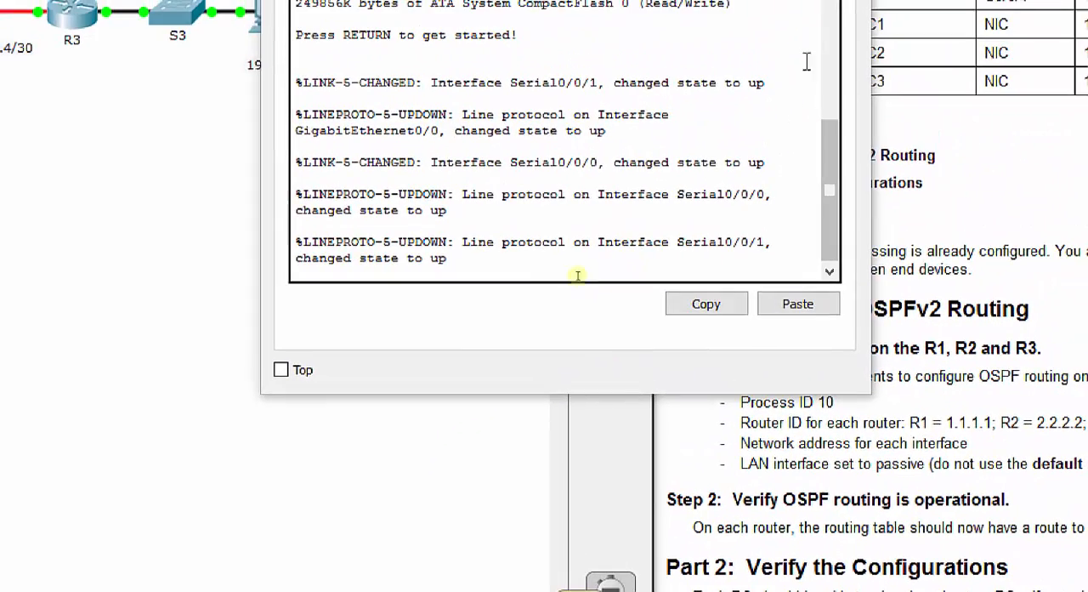
# Start R1's console session and enter privileged mode with en and global configuration mode with config t
pyautogui.click(485, 279)
pyautogui.press('Return')
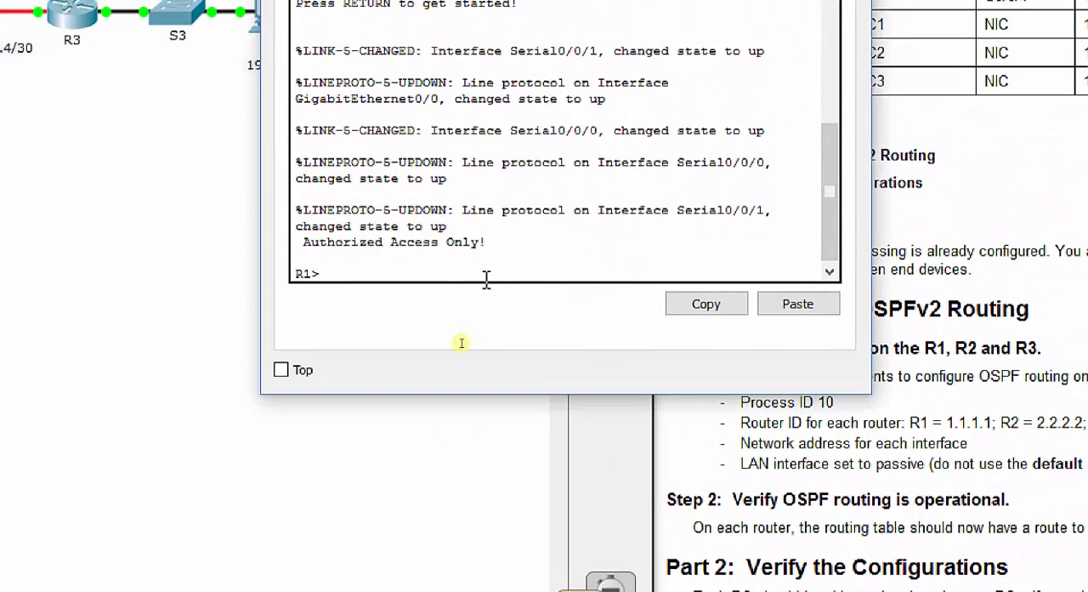
pyautogui.write('en')
pyautogui.press('Return')
pyautogui.write('config t')
pyautogui.press('Return')
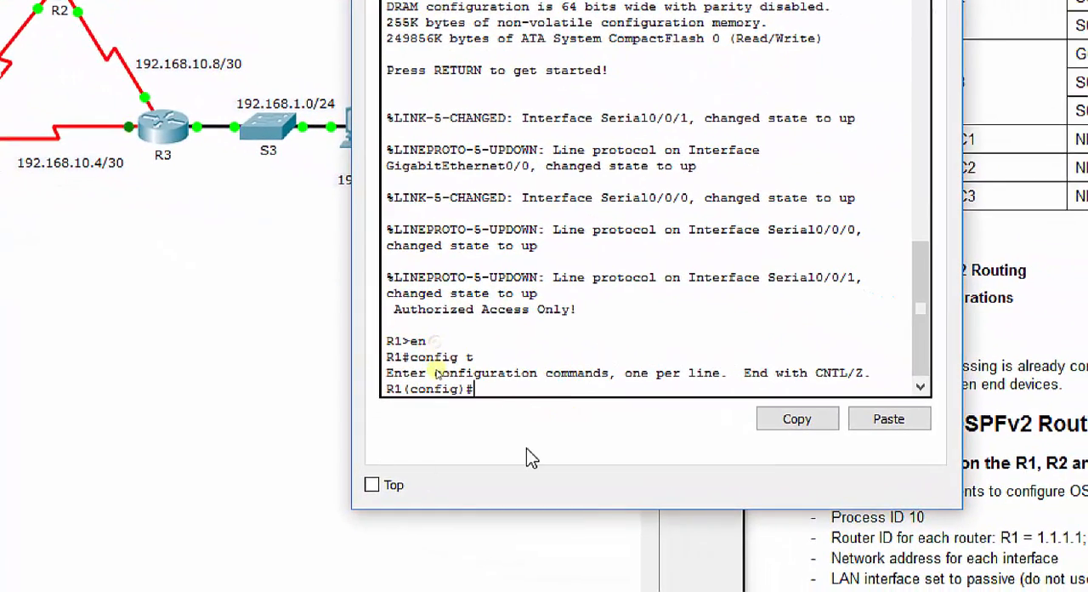
# Start OSPF process 10 on R1 and set its router ID to 1.1.1.1
pyautogui.write('router ospf 10')
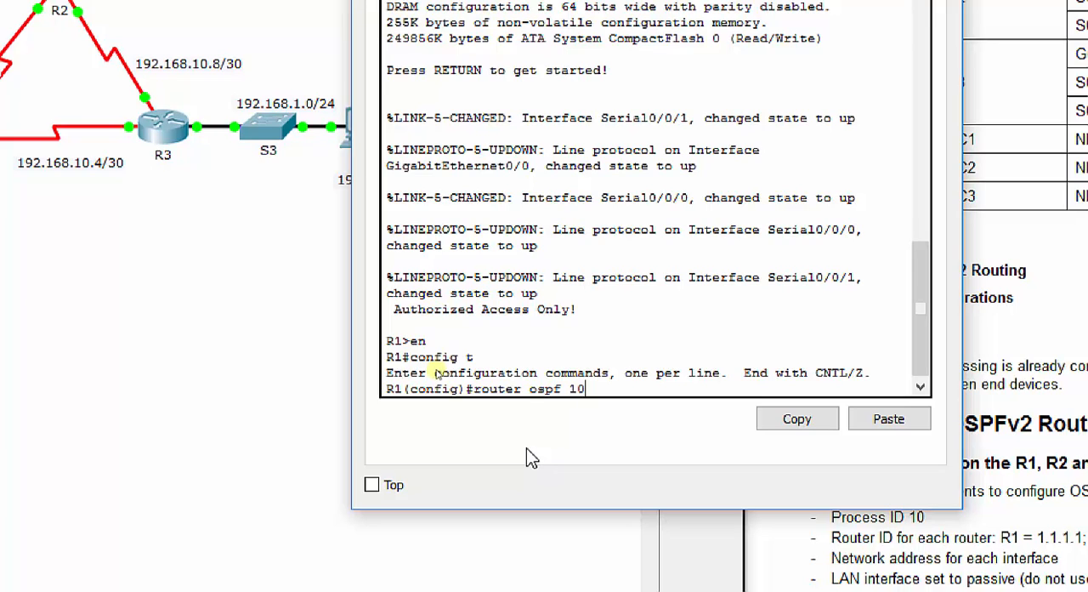
pyautogui.press('Return')
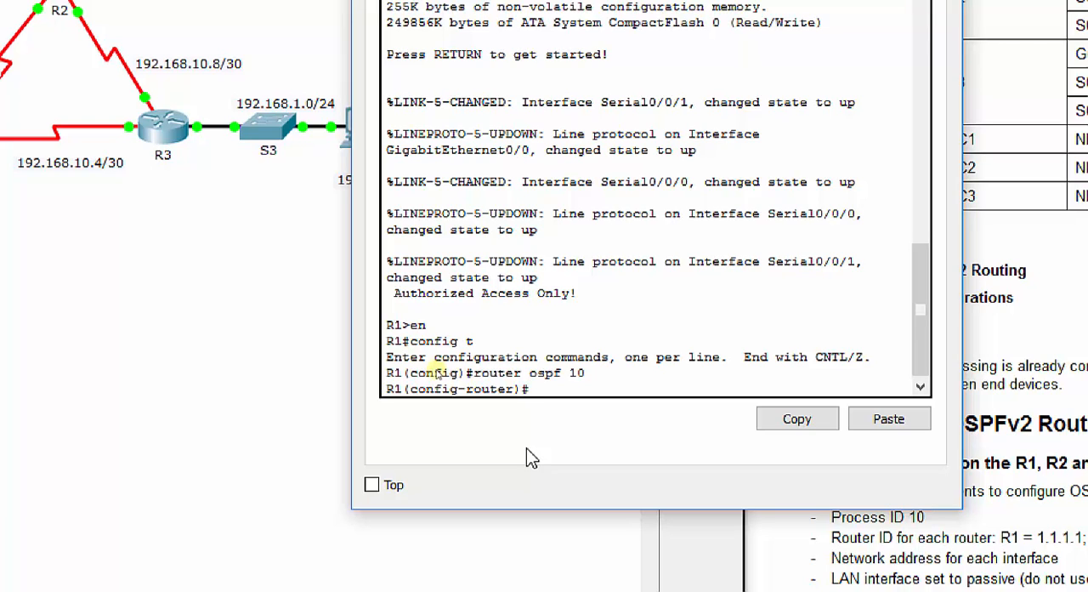
pyautogui.write('router-id 1.1.1.1')
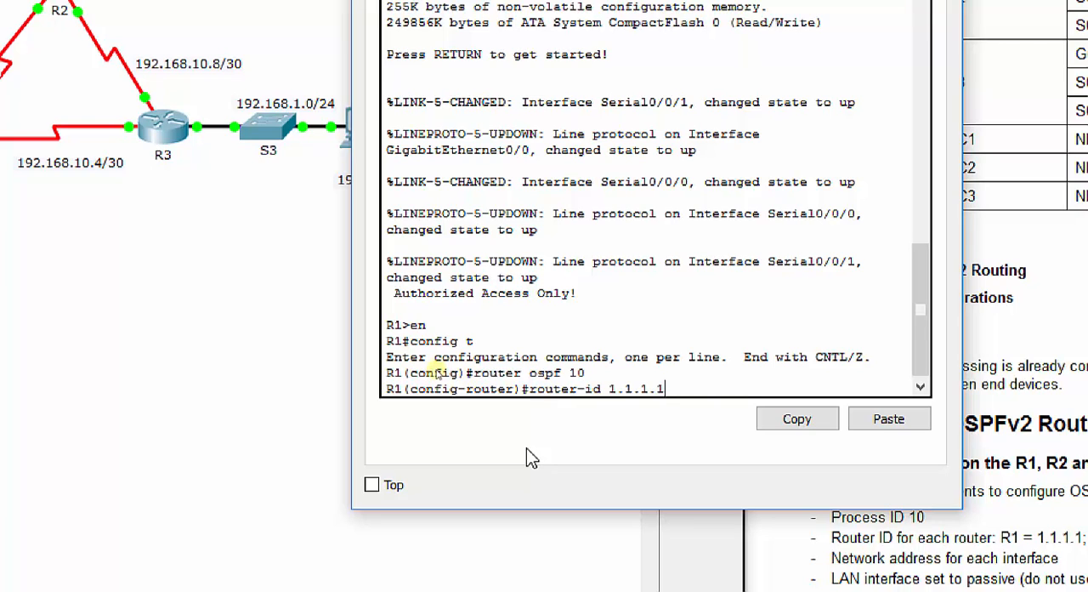
pyautogui.press('Return')
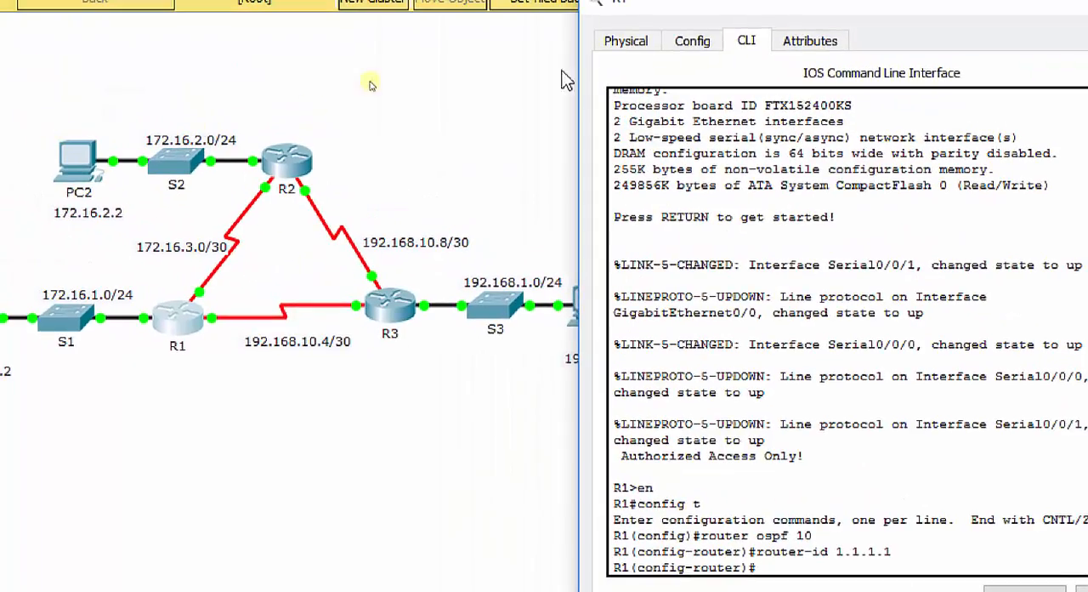
# Query the command help for the argument that follows network 172.16.1.0 in R1's OSPF configuration
pyautogui.moveTo(721, 18); pyautogui.dragTo(475, 24)
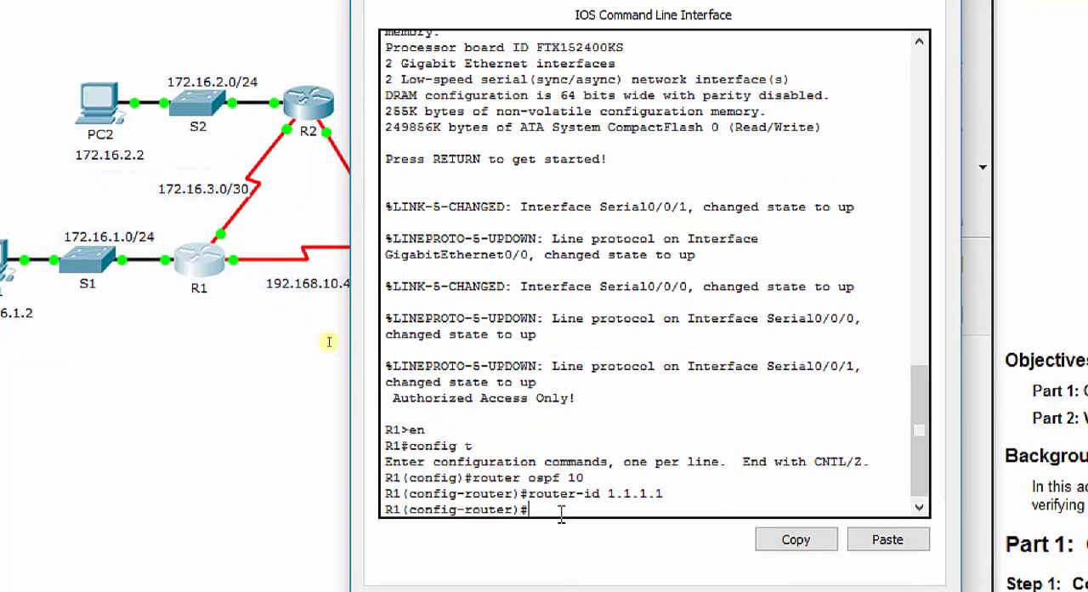
pyautogui.write('network 172.16.1.')
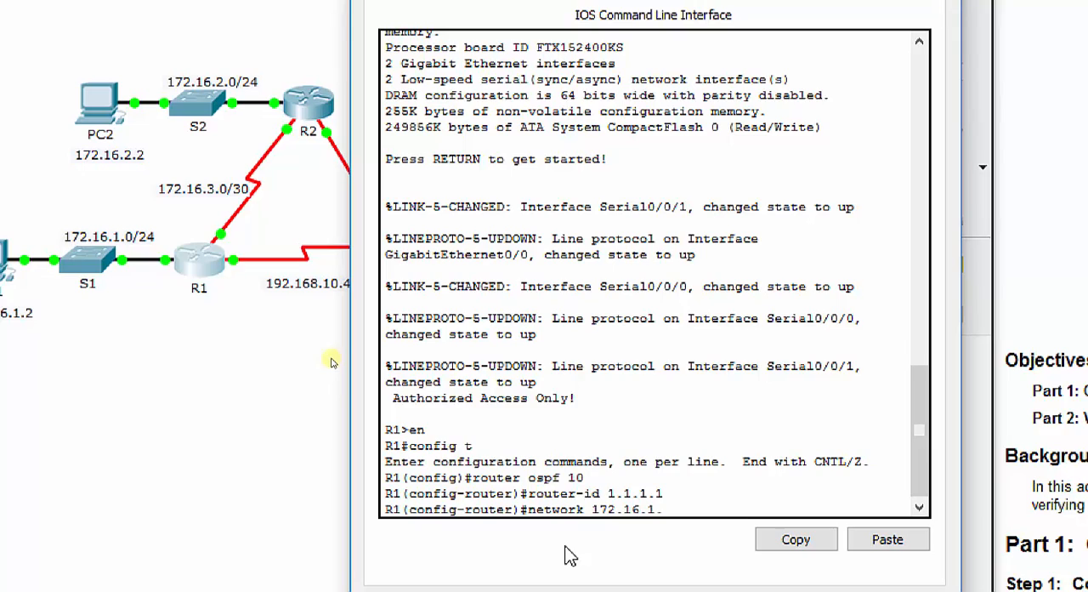
pyautogui.write('0 ?')
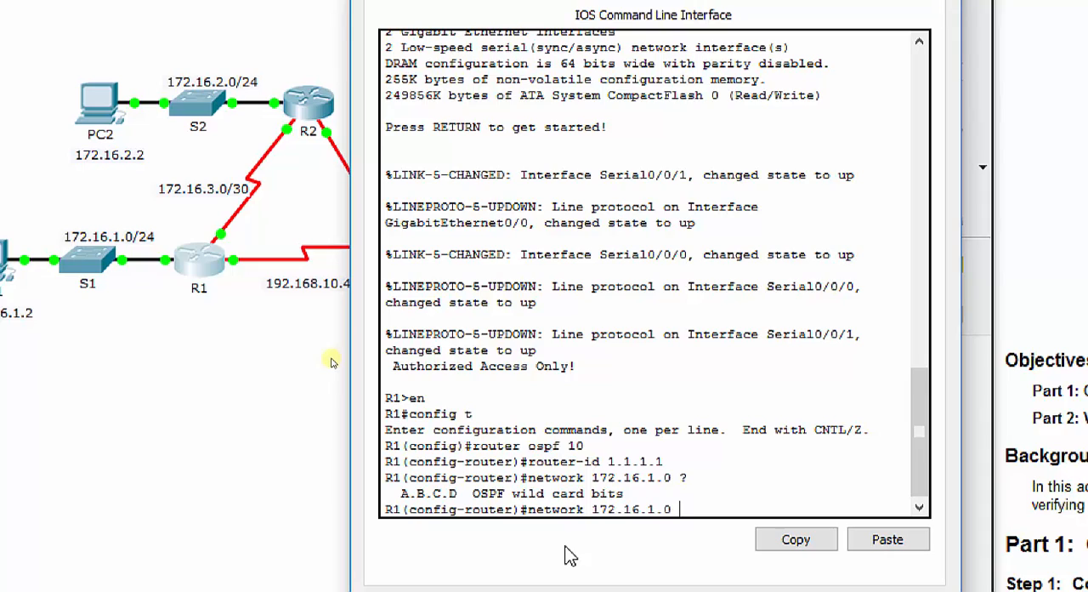
pyautogui.write('255.255.2')
pyautogui.write('55.255.0')
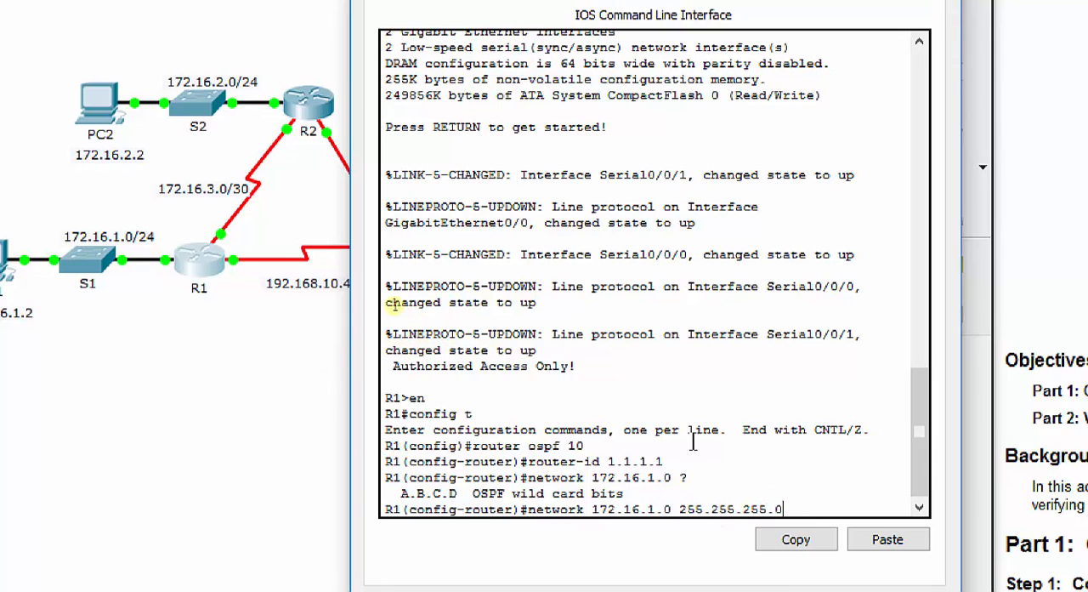
# Try to advertise network 172.16.1.0 on R1 with wildcard mask 0.0.0.255 and no area
pyautogui.press('BackSpace')
pyautogui.press('BackSpace')
pyautogui.press('BackSpace')
pyautogui.press('BackSpace')
pyautogui.press('BackSpace')
pyautogui.press('BackSpace')
pyautogui.press('BackSpace')
pyautogui.press('BackSpace')
pyautogui.press('BackSpace')
pyautogui.press('BackSpace')
pyautogui.press('BackSpace')
pyautogui.press('BackSpace')
pyautogui.press('BackSpace')
pyautogui.write('0.0.0.255')
pyautogui.press('Return')
# Recall R1's network 172.16.1.0 0.0.0.255 command and submit it with area 0 added
pyautogui.press('Up')
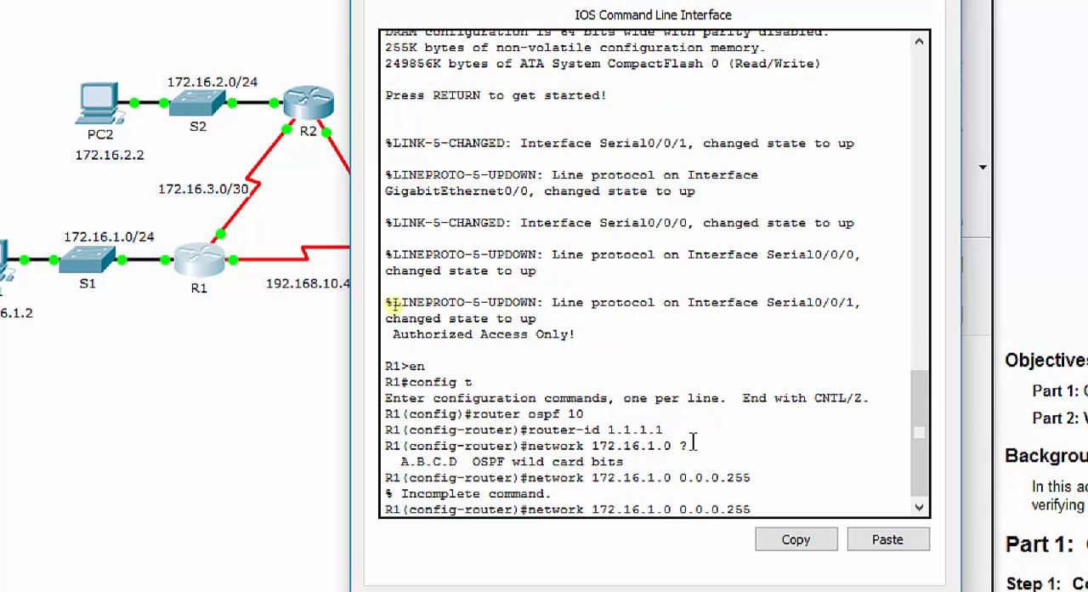
pyautogui.write('area')
pyautogui.press('BackSpace')
pyautogui.press('BackSpace')
pyautogui.press('BackSpace')
pyautogui.press('BackSpace')
pyautogui.write('area')
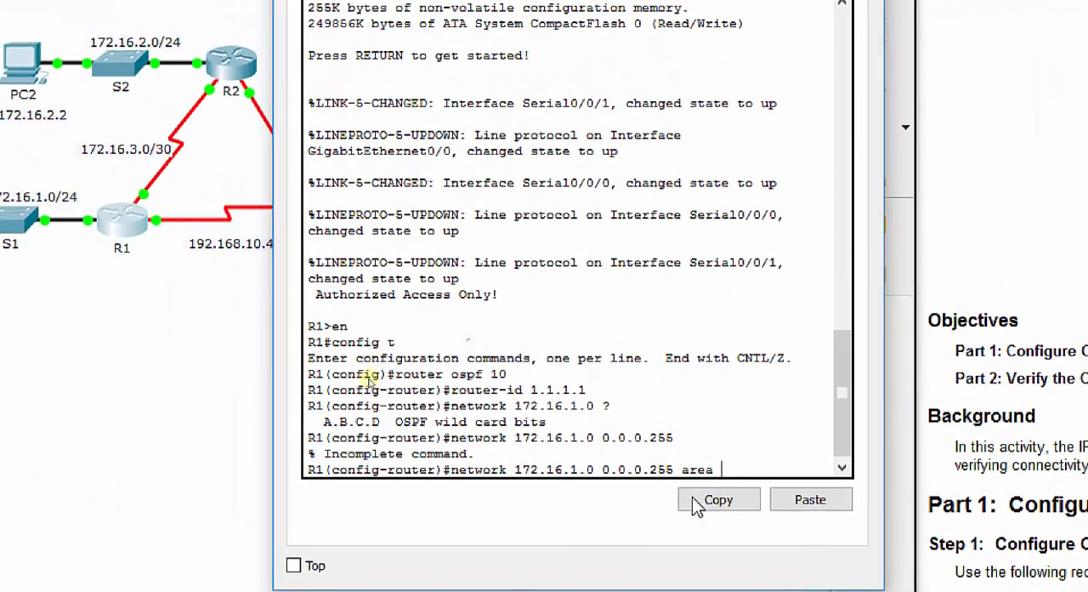
pyautogui.write('0')
pyautogui.press('Return')
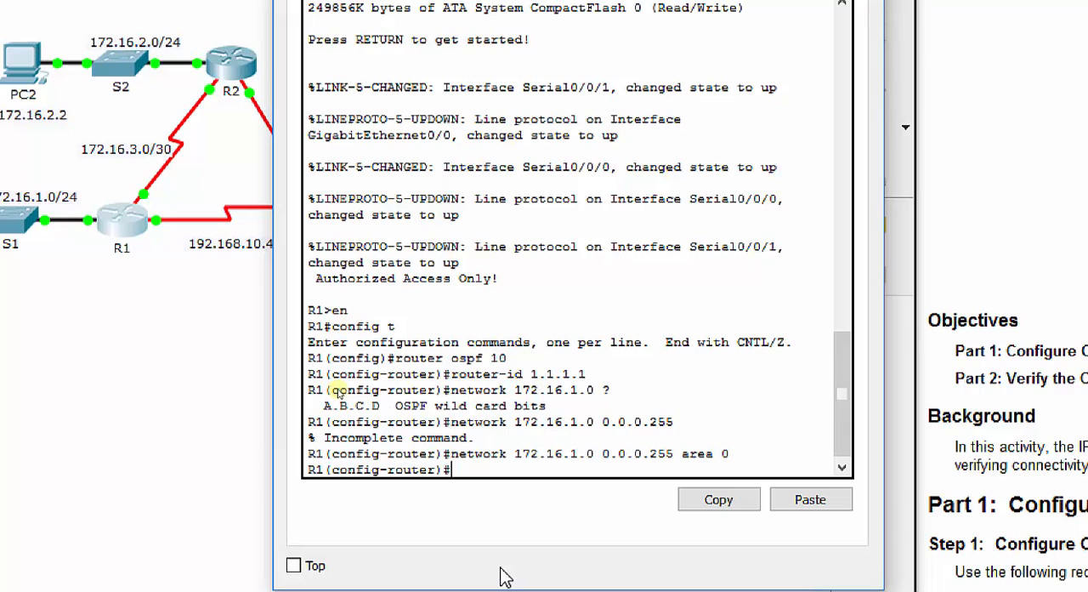
# Advertise network 172.16.3.0 with wildcard mask 0.0.0.3 in OSPF area 0 on R1
pyautogui.write('network 172.16')
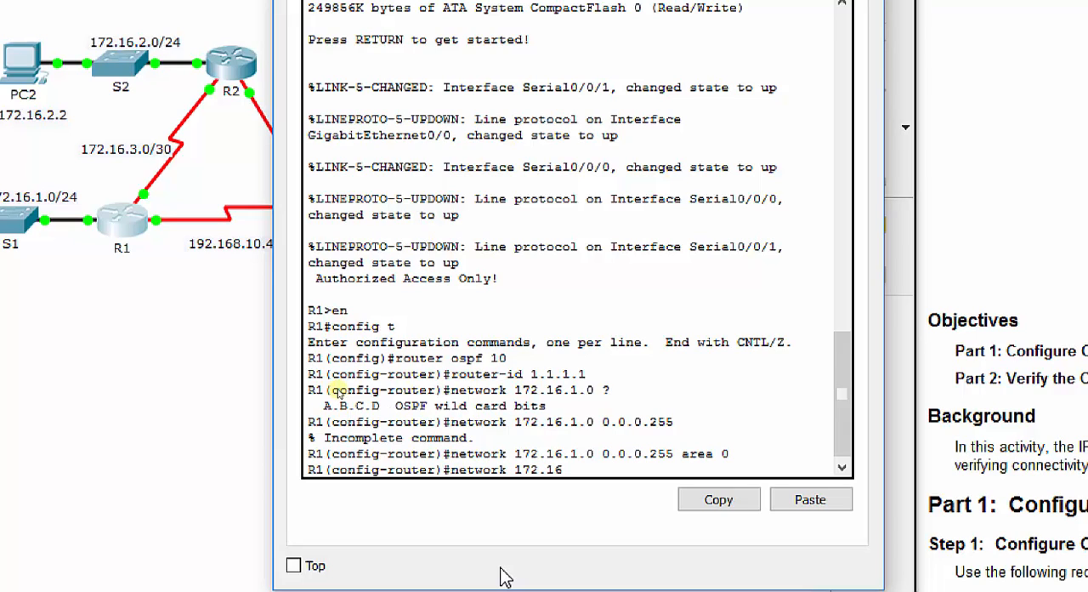
pyautogui.write('.3.0 255.255.255.252')
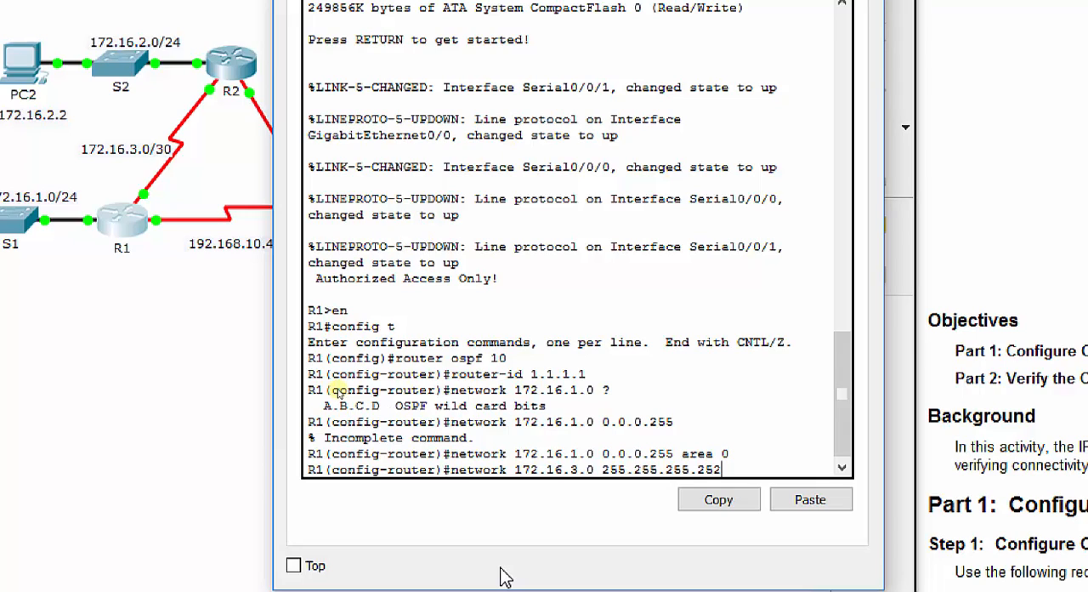
pyautogui.press('BackSpace')
pyautogui.press('BackSpace')
pyautogui.press('BackSpace')
pyautogui.press('BackSpace')
pyautogui.press('BackSpace')
pyautogui.press('BackSpace')
pyautogui.press('BackSpace')
pyautogui.press('BackSpace')
pyautogui.press('BackSpace')
pyautogui.press('BackSpace')
pyautogui.press('BackSpace')
pyautogui.press('BackSpace')
pyautogui.press('BackSpace')
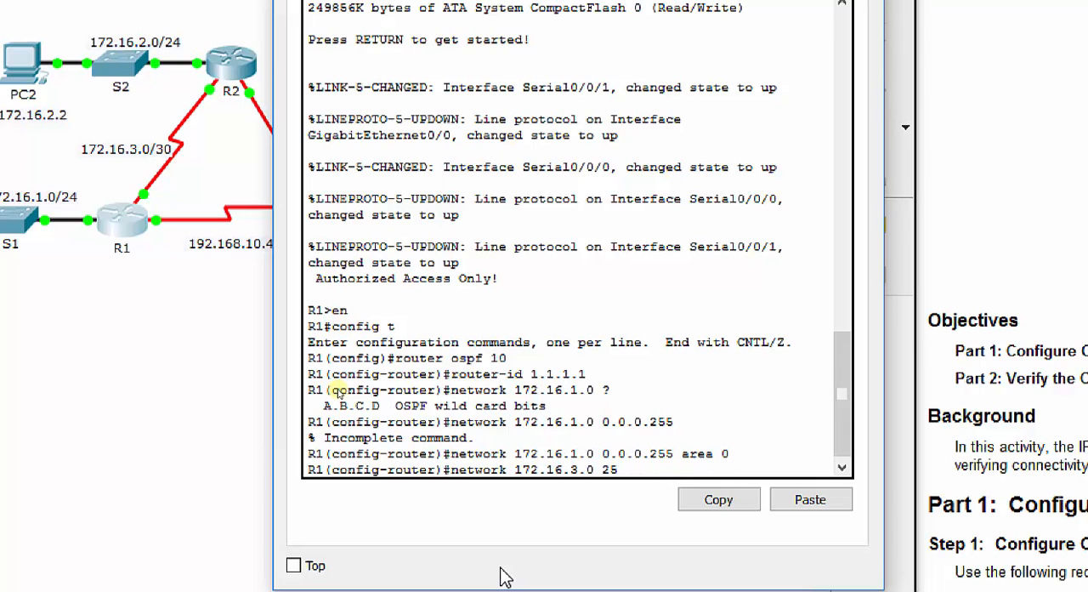
pyautogui.press('BackSpace')
pyautogui.press('BackSpace')
pyautogui.write('0.0.0.3 area 0')
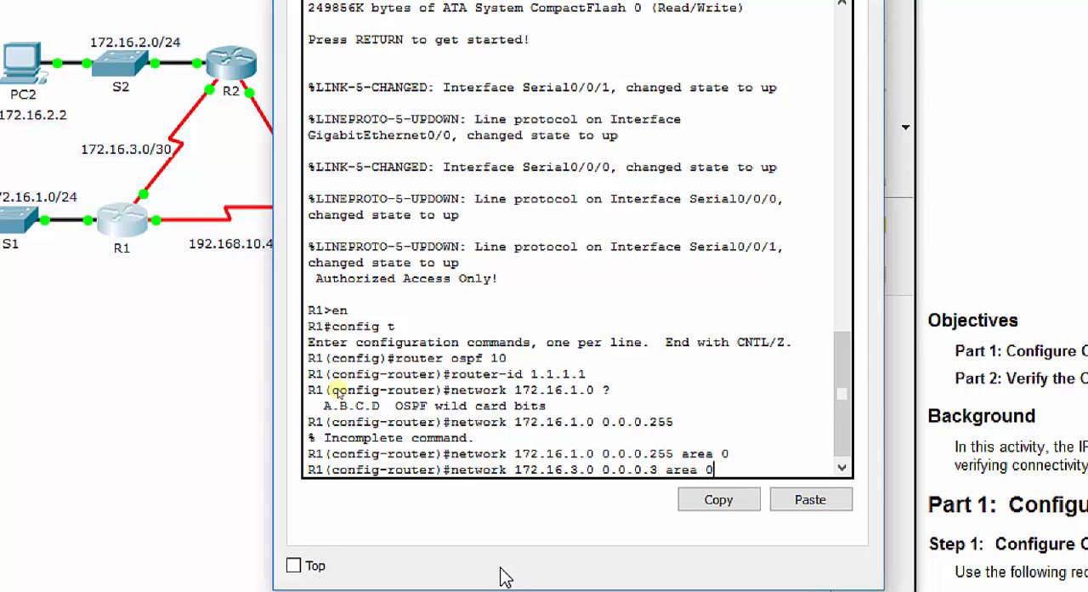
pyautogui.press('Return')
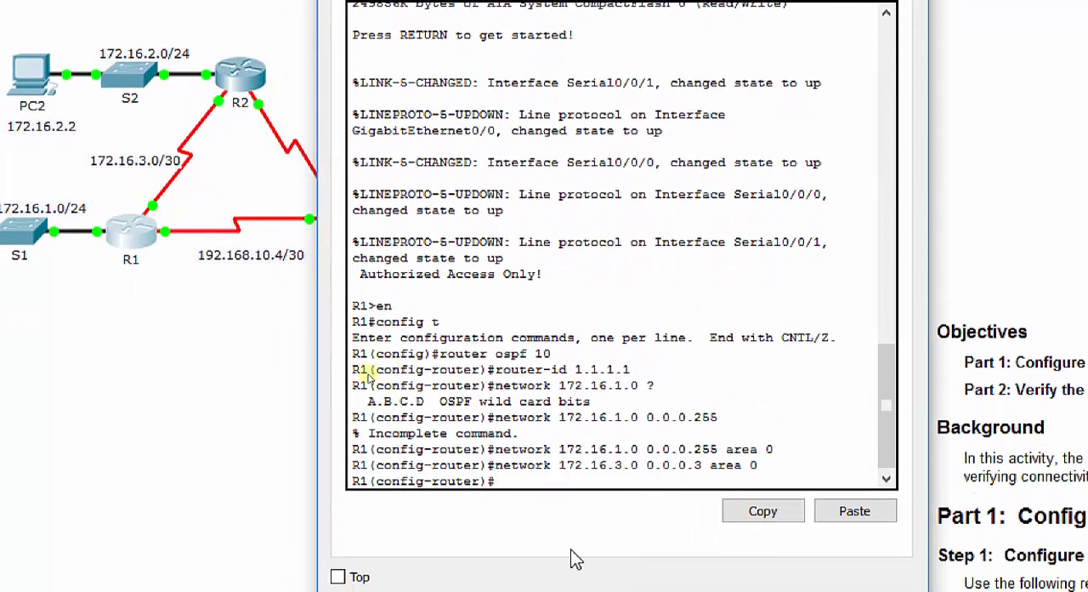
# Advertise network 192.168.10.4 with wildcard mask 0.0.0.3 in OSPF area 0 on R1
pyautogui.write('network 192.168.10.4 ')
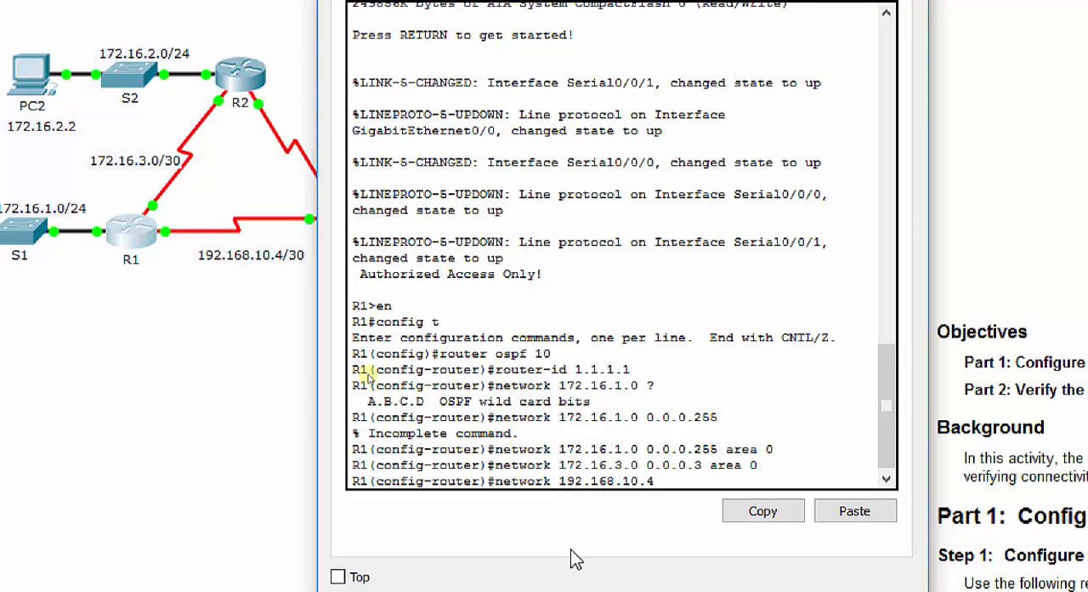
pyautogui.write('0.0.0.3 area 0')
pyautogui.press('Return')
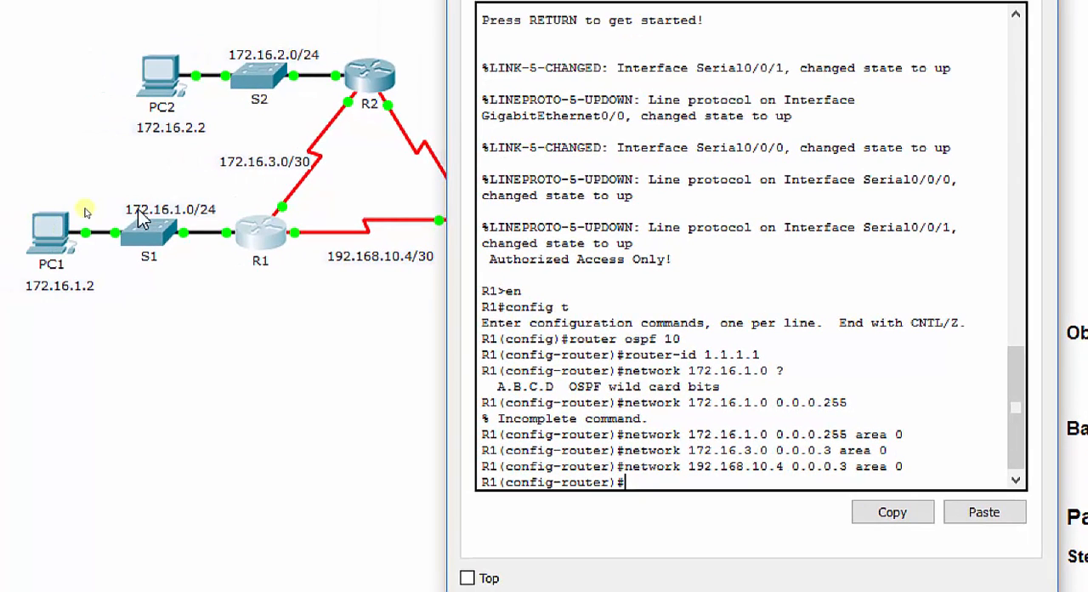
# Make R1's LAN interface g0/0 passive for OSPF and exit router configuration mode
pyautogui.write('passive-int')
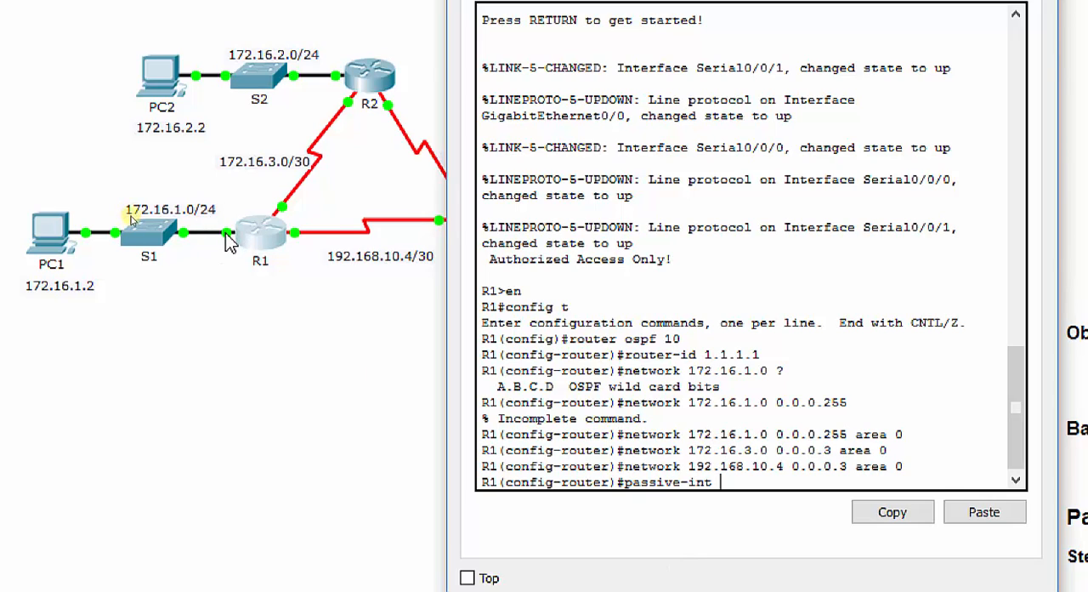
pyautogui.click(212, 280)
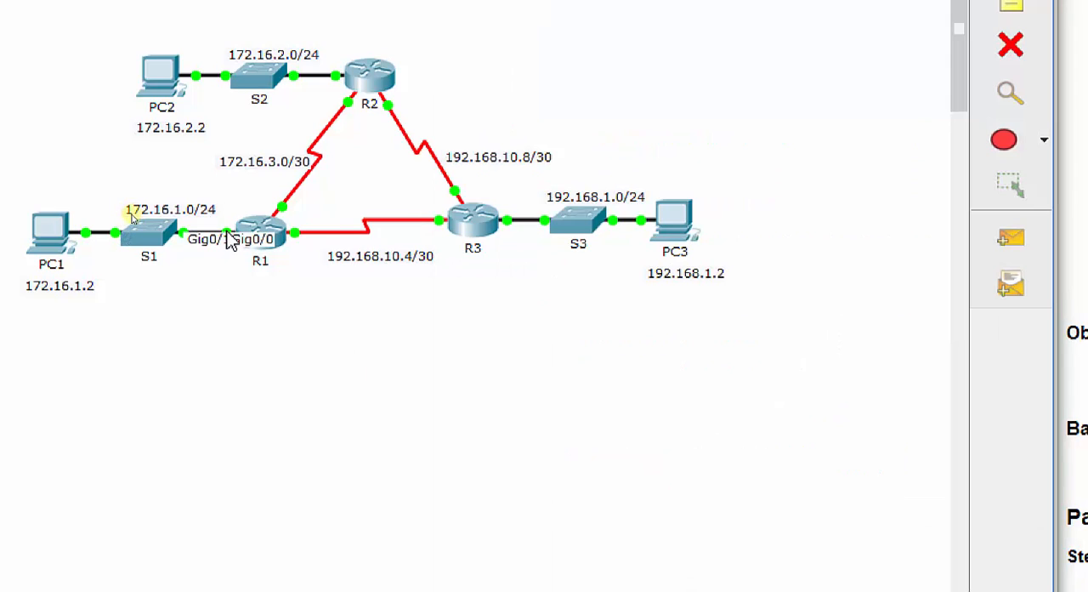
pyautogui.click(267, 238)
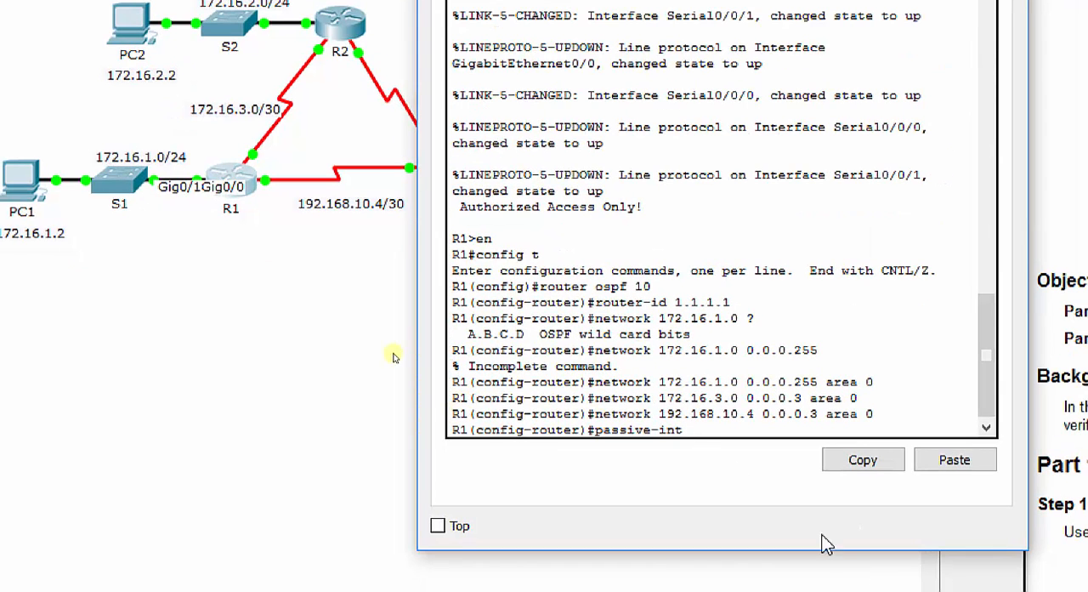
pyautogui.write('g0/0')
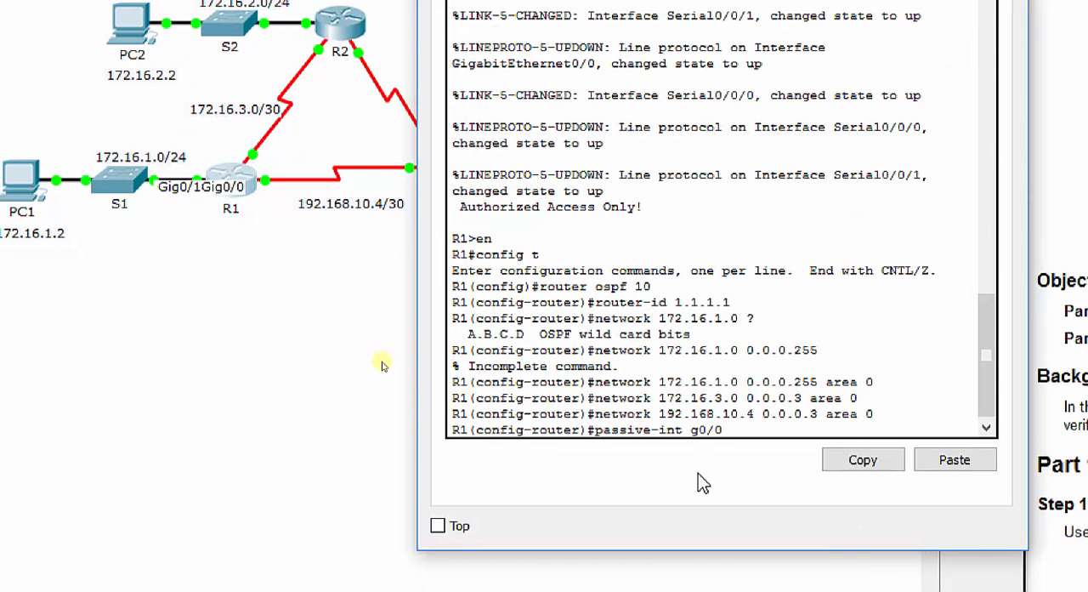
pyautogui.press('Return')
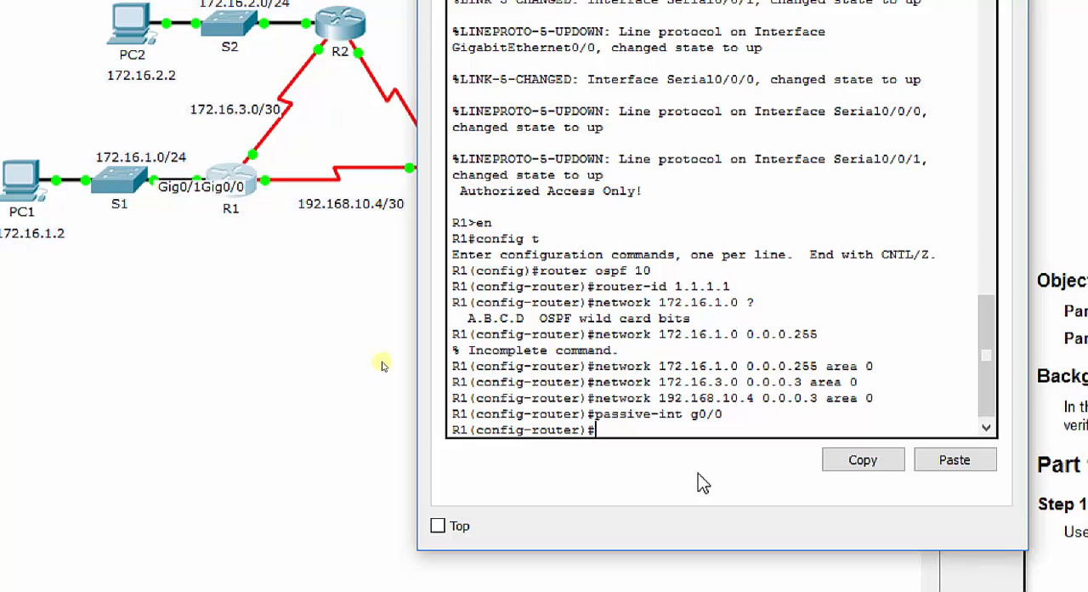
pyautogui.write('exit')
pyautogui.press('Return')
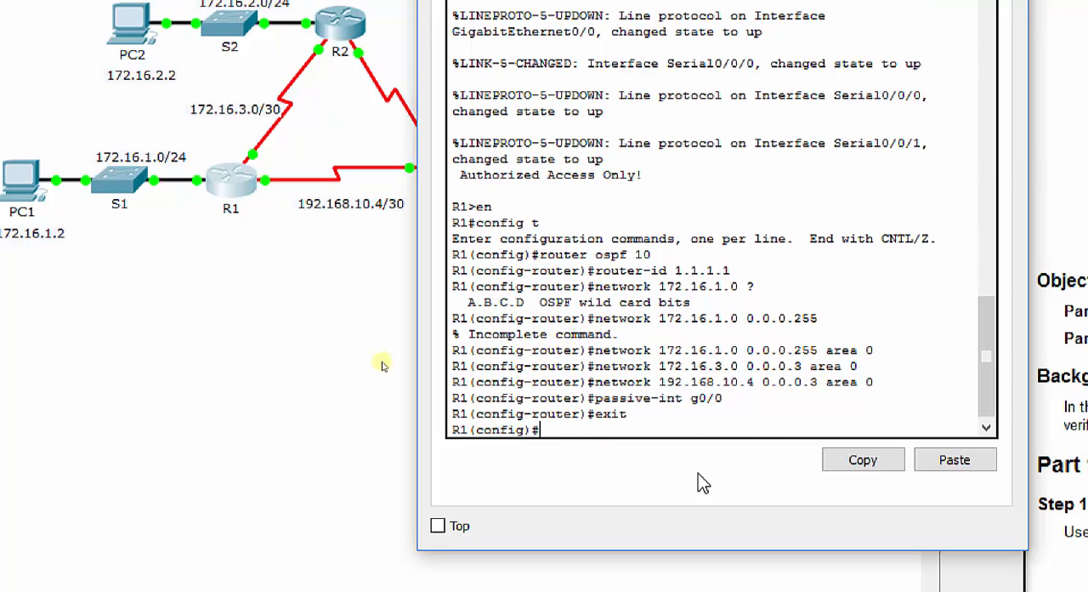
# Save R1's running configuration to the startup configuration with do copy run start, accepting the default destination filename
pyautogui.write('do copy run start')
pyautogui.press('BackSpace')
pyautogui.write('rt')
pyautogui.press('Return')
pyautogui.press('Return')
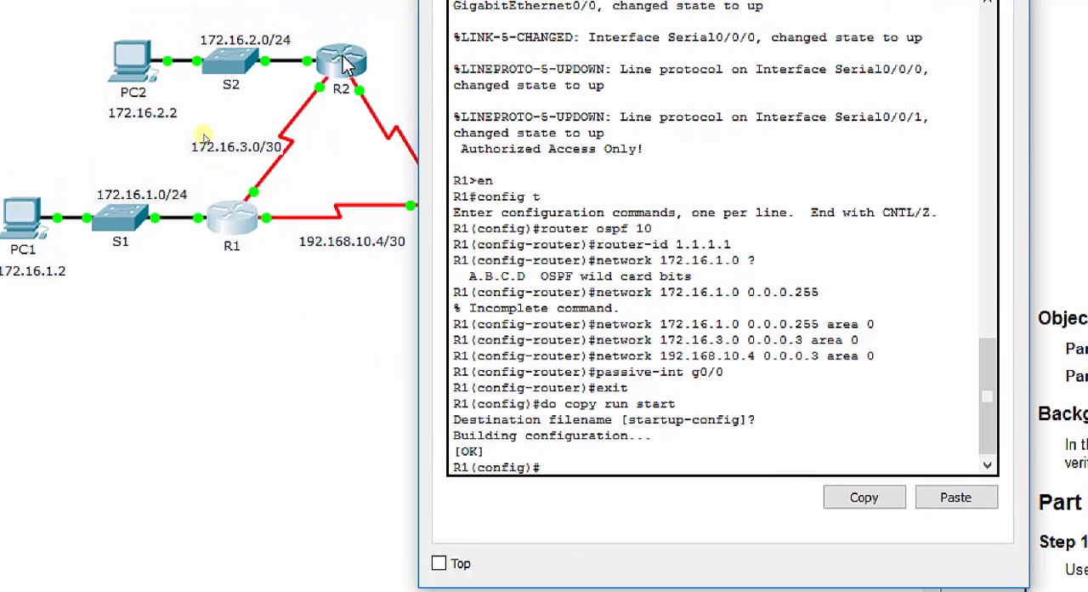
# Open router R2's command-line interface and place its window clear of the three routers
pyautogui.click(344, 63)
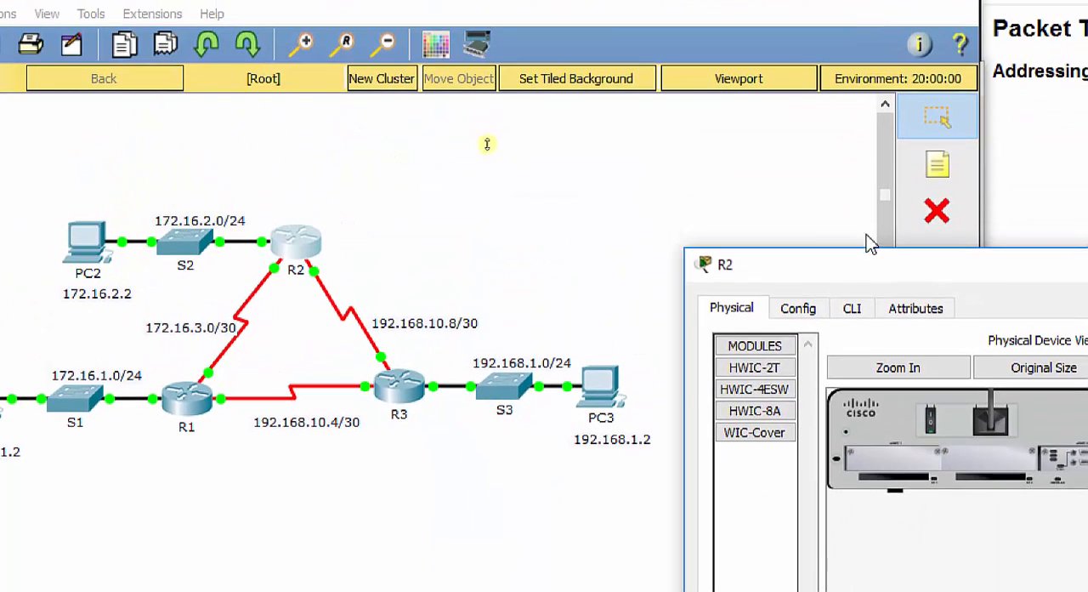
pyautogui.moveTo(867, 271); pyautogui.dragTo(676, 113)
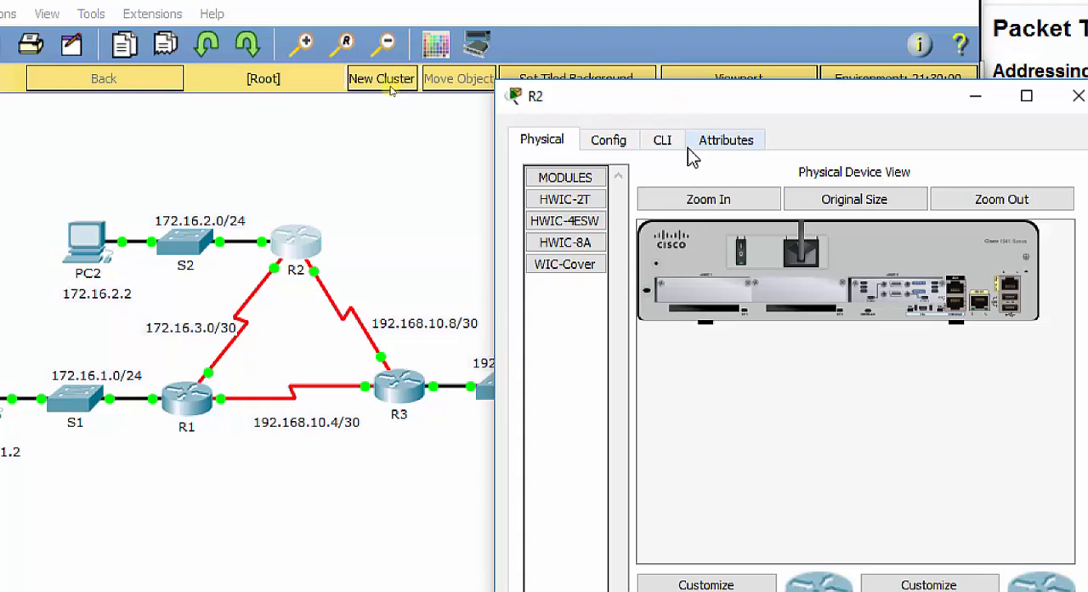
pyautogui.click(663, 140)
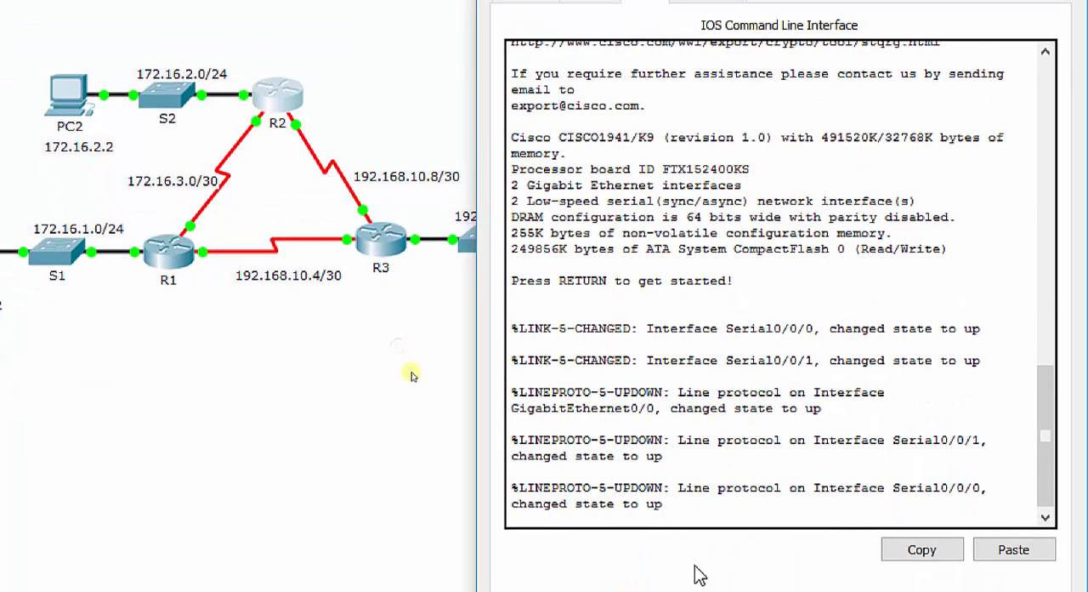
# Enter privileged EXEC mode and global configuration mode on R2
pyautogui.press('Return')
pyautogui.write('en')
pyautogui.press('Return')
pyautogui.write('config t')
pyautogui.press('Return')
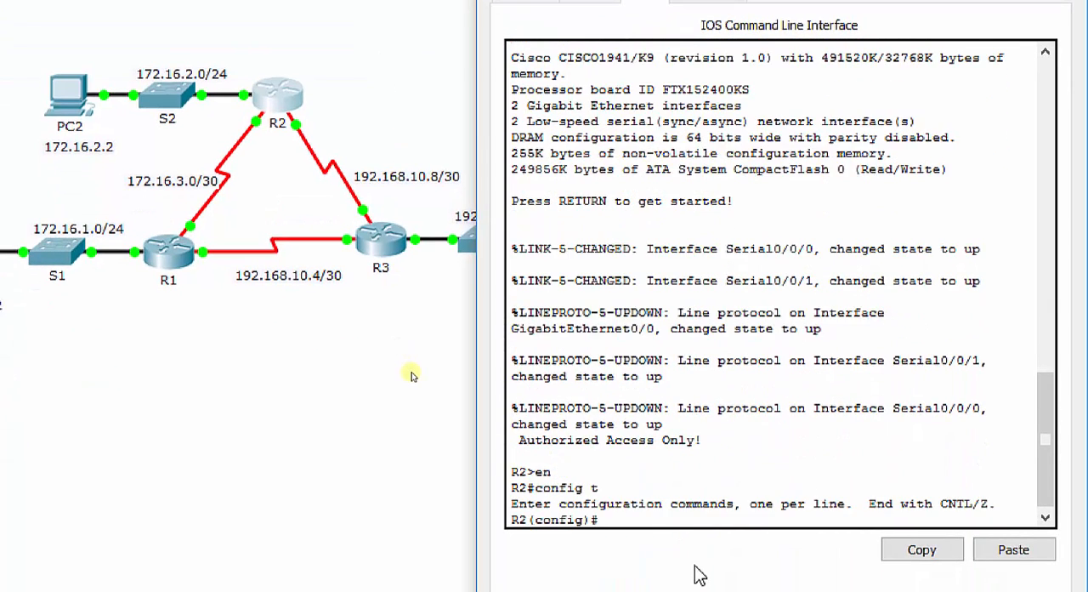
# Start OSPF process 10 on R2 and set its router ID to 2.2.2.2
pyautogui.write('router ospf 10')
pyautogui.press('Return')
pyautogui.write('router')
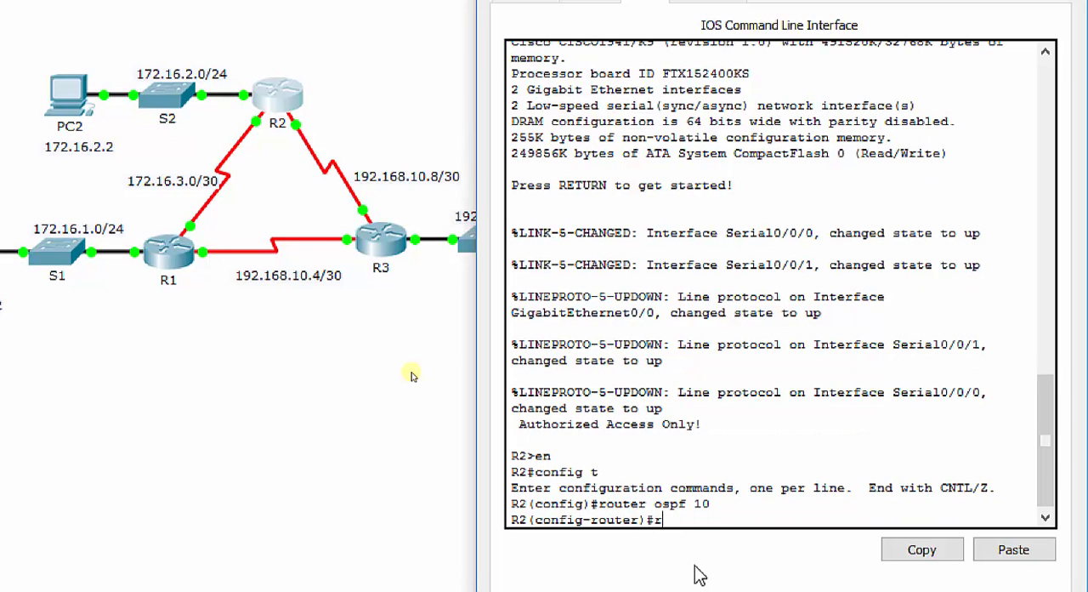
pyautogui.write('-id 2.2.2.2')
pyautogui.press('Return')
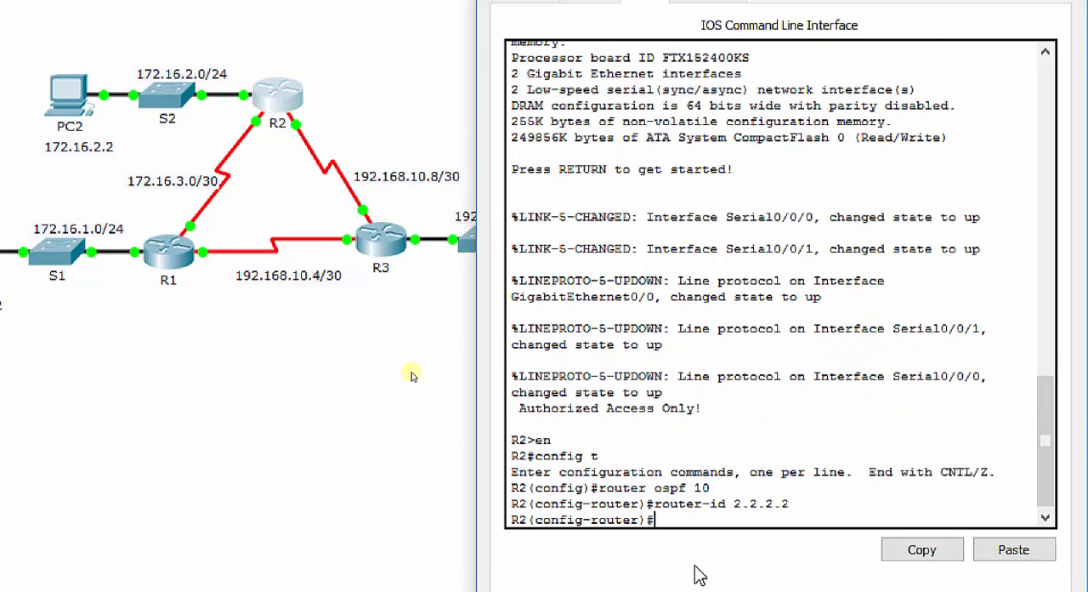
# Advertise R2's LAN network 172.16.2.0 with wildcard mask 0.0.0.255 in OSPF area 0
pyautogui.write('network 172')
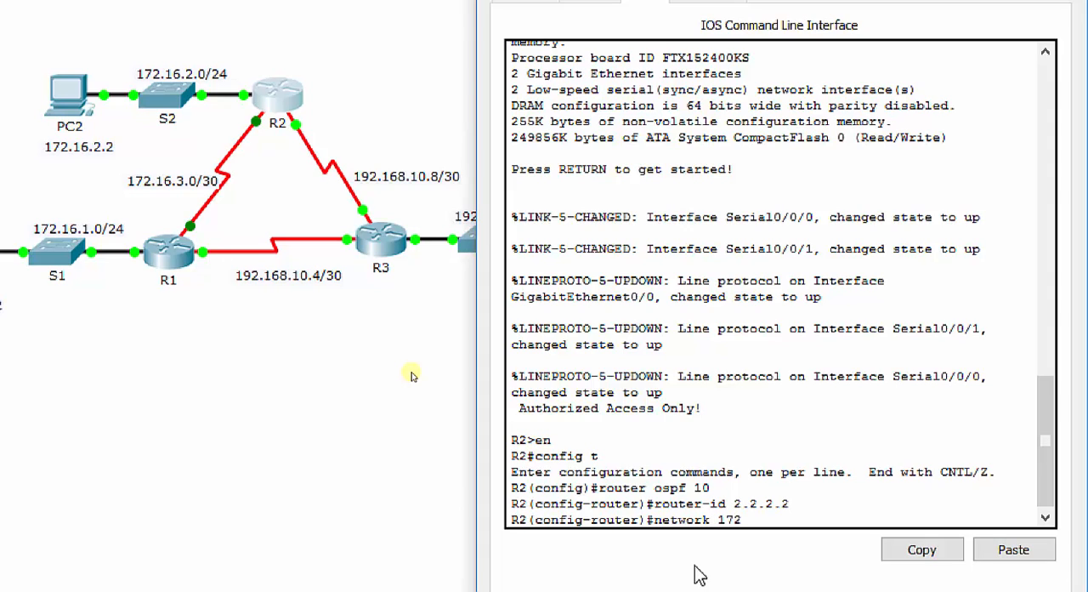
pyautogui.write('.16.2.0 0.0.0.255')
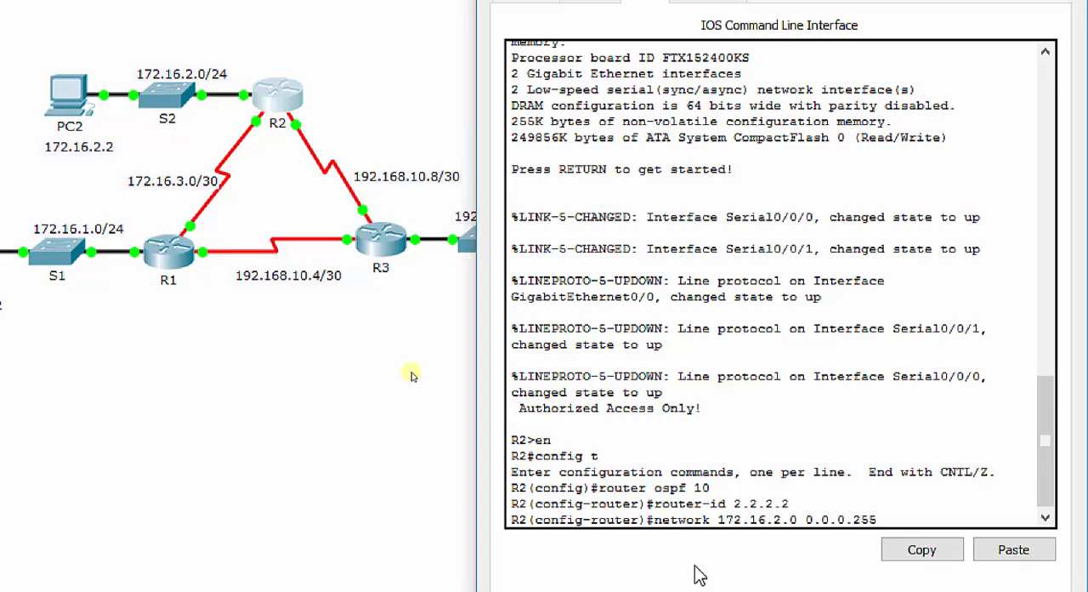
pyautogui.write(' area 0')
pyautogui.press('Return')
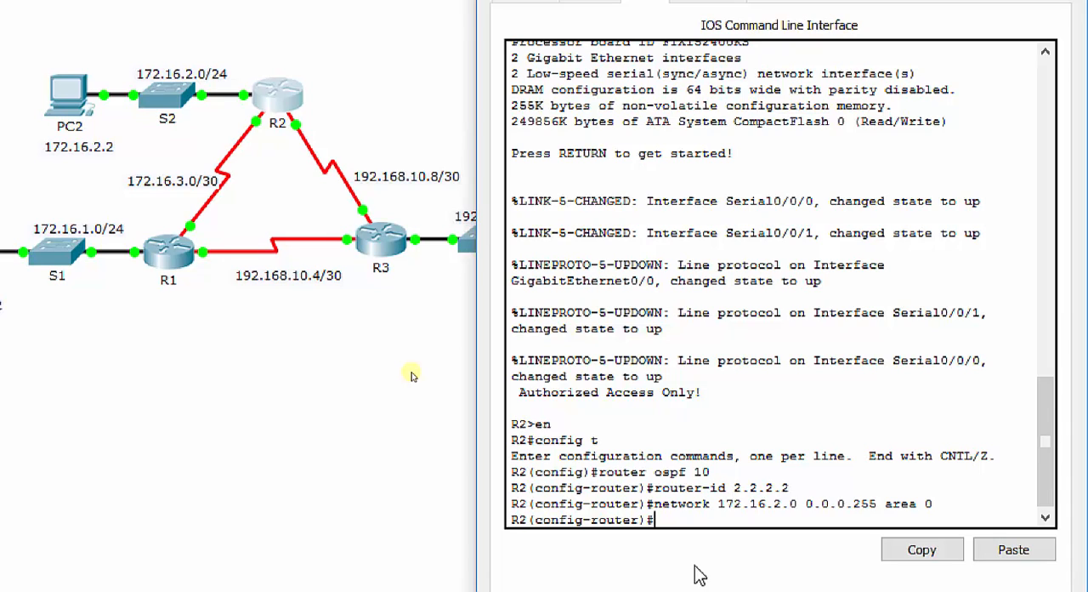
# Advertise network 172.16.3.0 with wildcard mask 0.0.0.3 in OSPF area 0 on R2, reusing the previous network statement
pyautogui.press('Up')
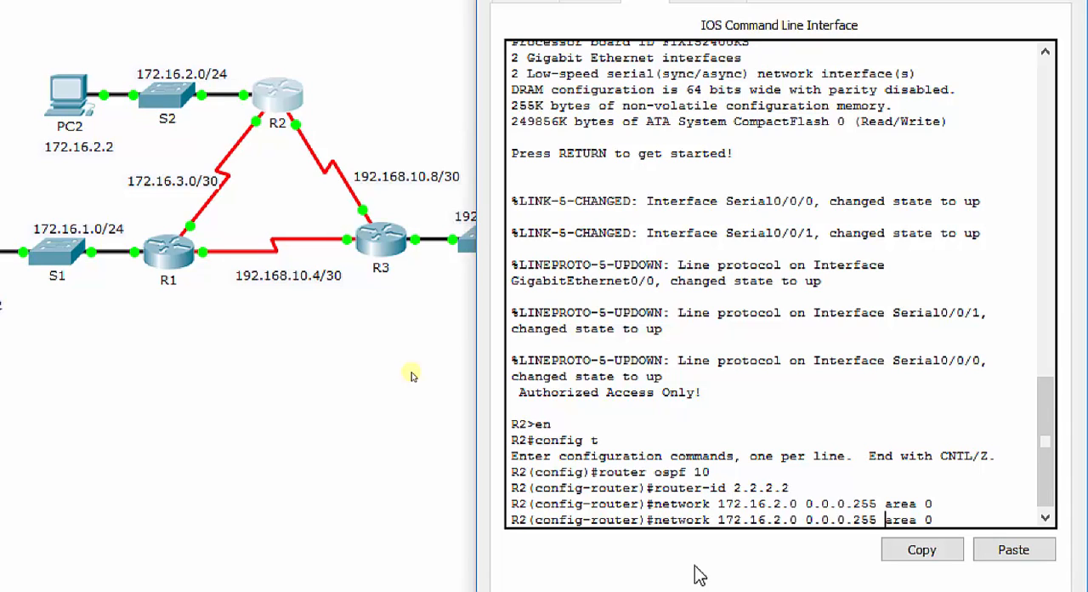
pyautogui.press('BackSpace')
pyautogui.press('BackSpace')
pyautogui.press('BackSpace')
pyautogui.press('BackSpace')
pyautogui.press('BackSpace')
pyautogui.press('BackSpace')
pyautogui.press('BackSpace')
pyautogui.press('BackSpace')
pyautogui.press('BackSpace')
pyautogui.press('BackSpace')
pyautogui.press('BackSpace')
pyautogui.press('BackSpace')
pyautogui.press('BackSpace')
pyautogui.press('BackSpace')
pyautogui.press('BackSpace')
pyautogui.press('BackSpace')
pyautogui.press('BackSpace')
pyautogui.press('BackSpace')
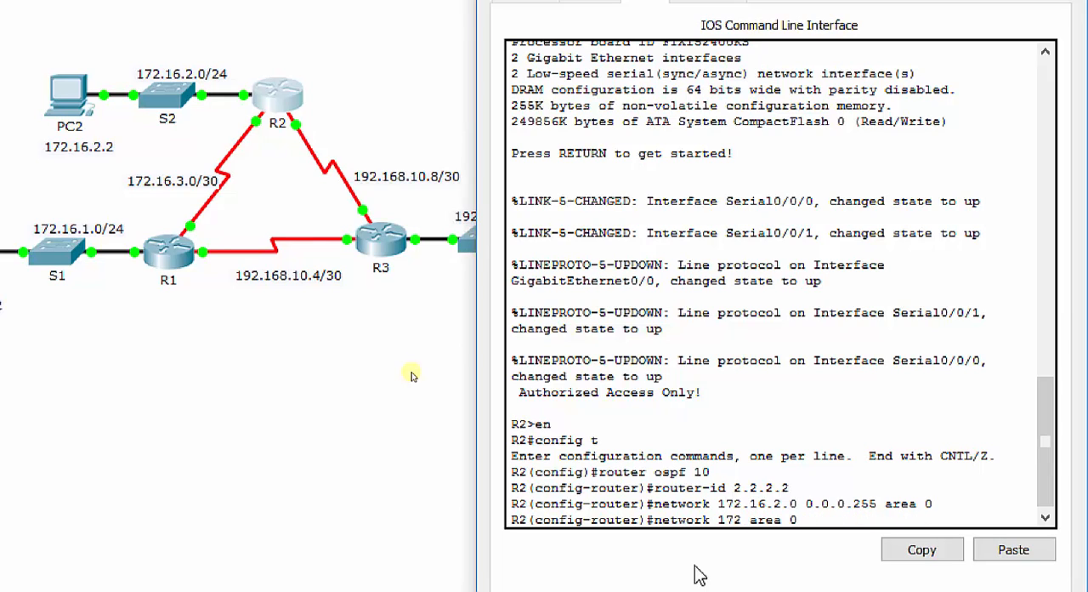
pyautogui.press('BackSpace')
pyautogui.press('BackSpace')
pyautogui.write('72.16.3.0 0.0.0.3')
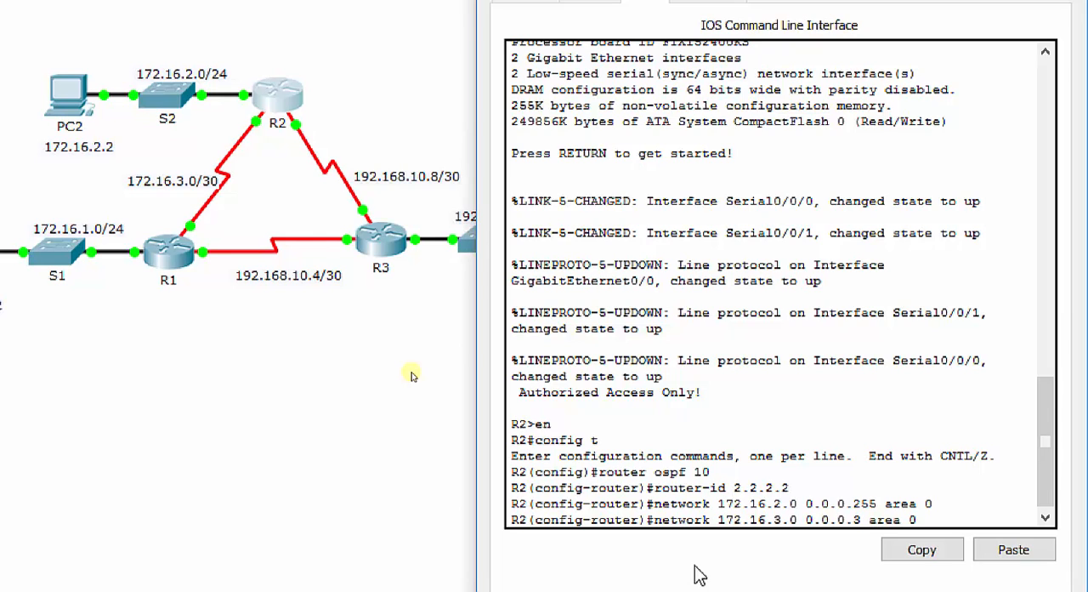
pyautogui.press('Return')
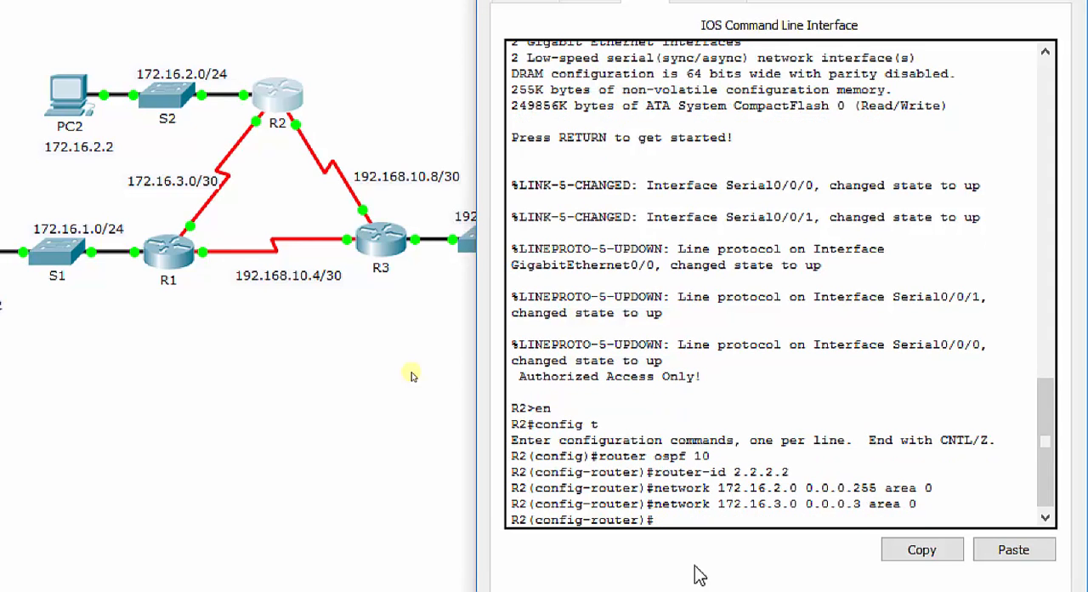
pyautogui.press('Up')
pyautogui.press('Return')
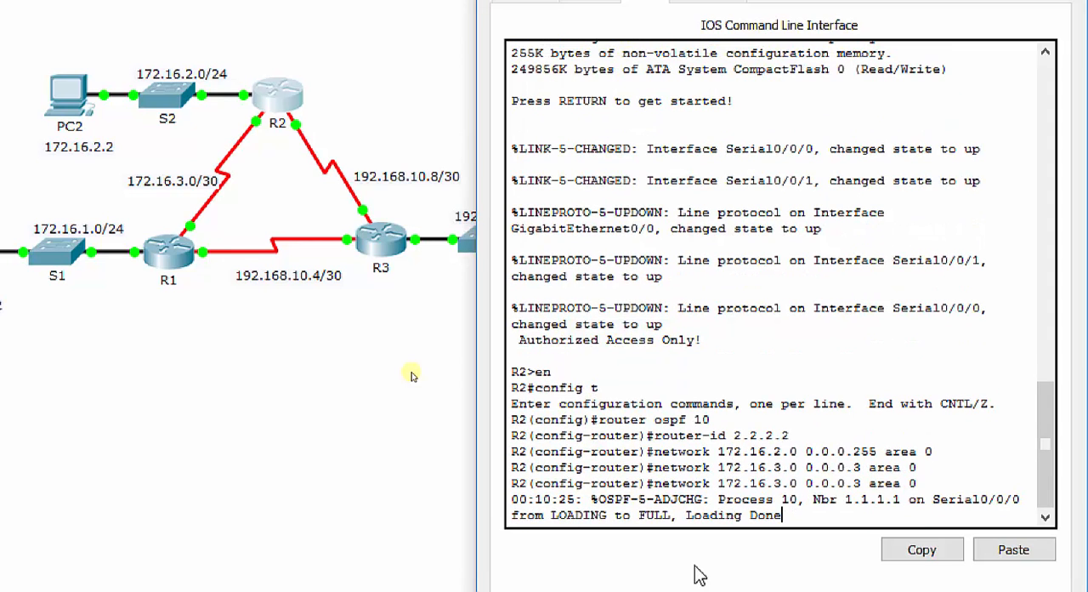
pyautogui.press('Return')
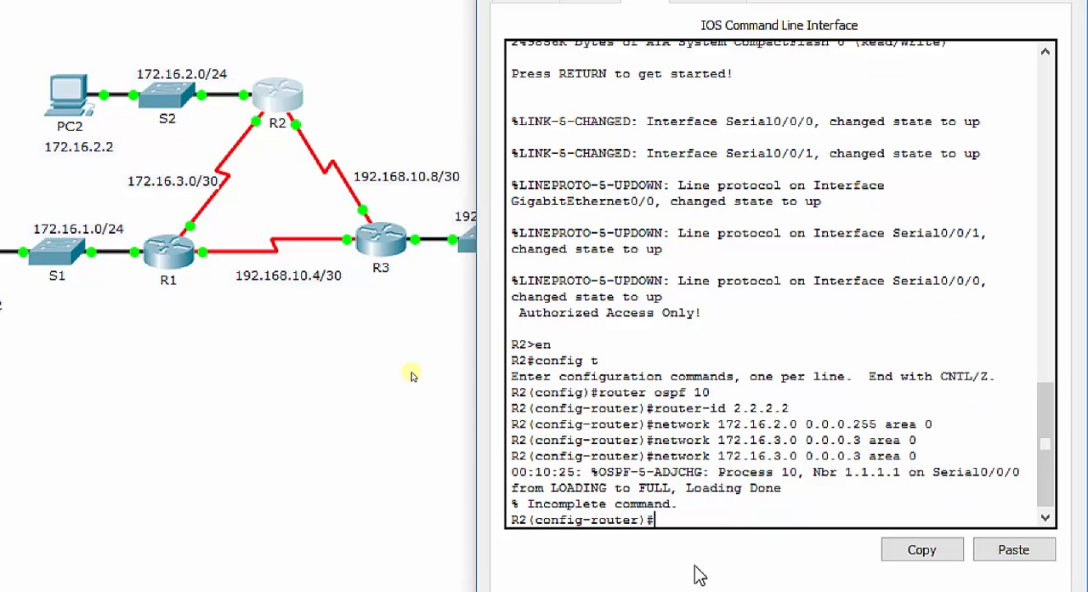
# Advertise network 192.168.10.8 with wildcard mask 0.0.0.3 in OSPF area 0 on R2
pyautogui.write('network 192.16')
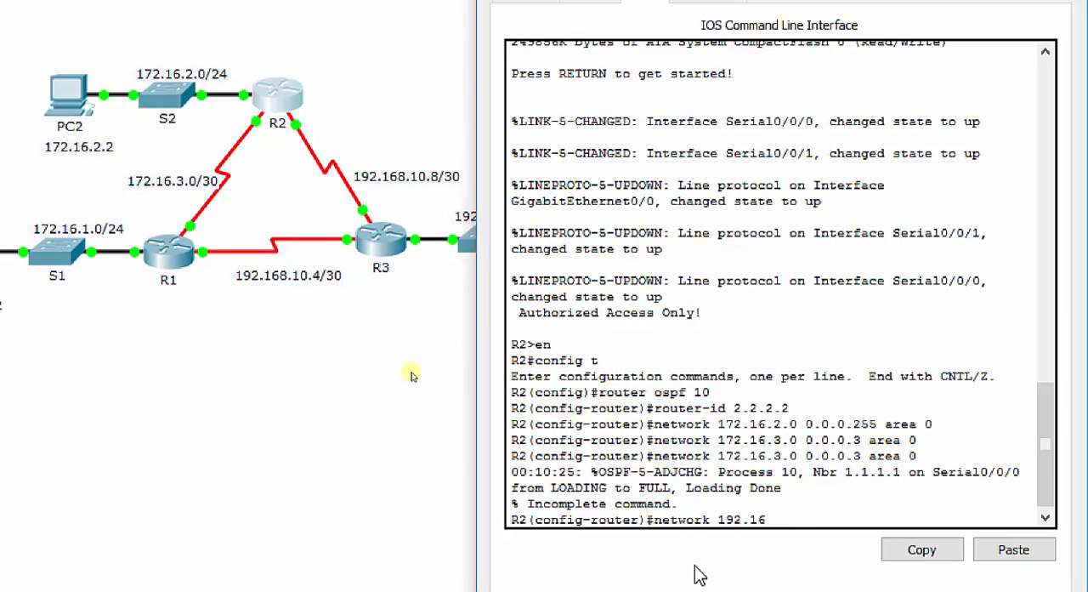
pyautogui.write('8.10.8 0.0.0.3 area 0')
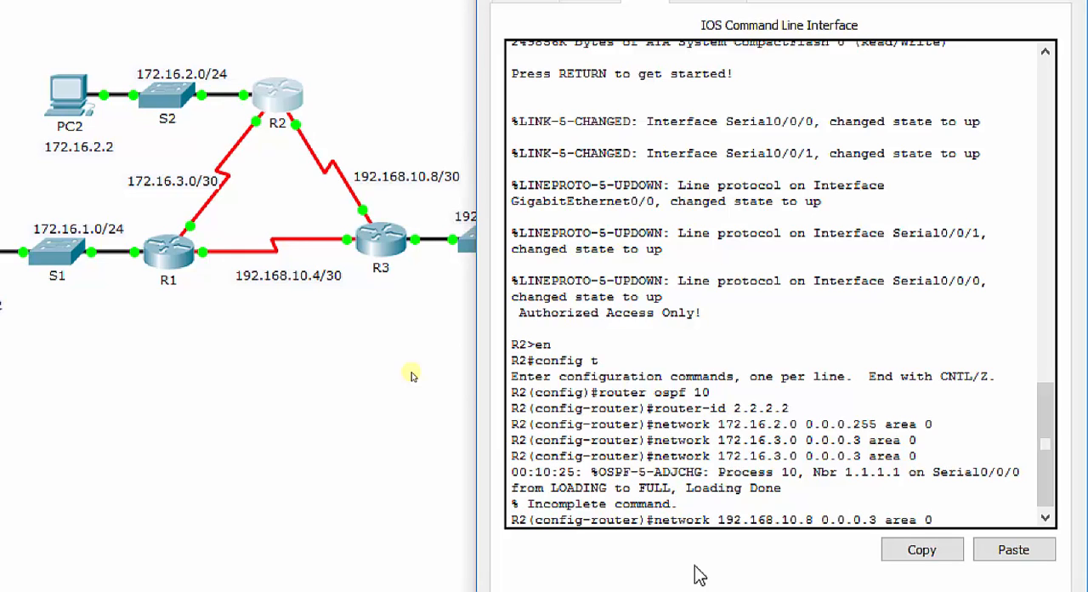
pyautogui.press('Return')
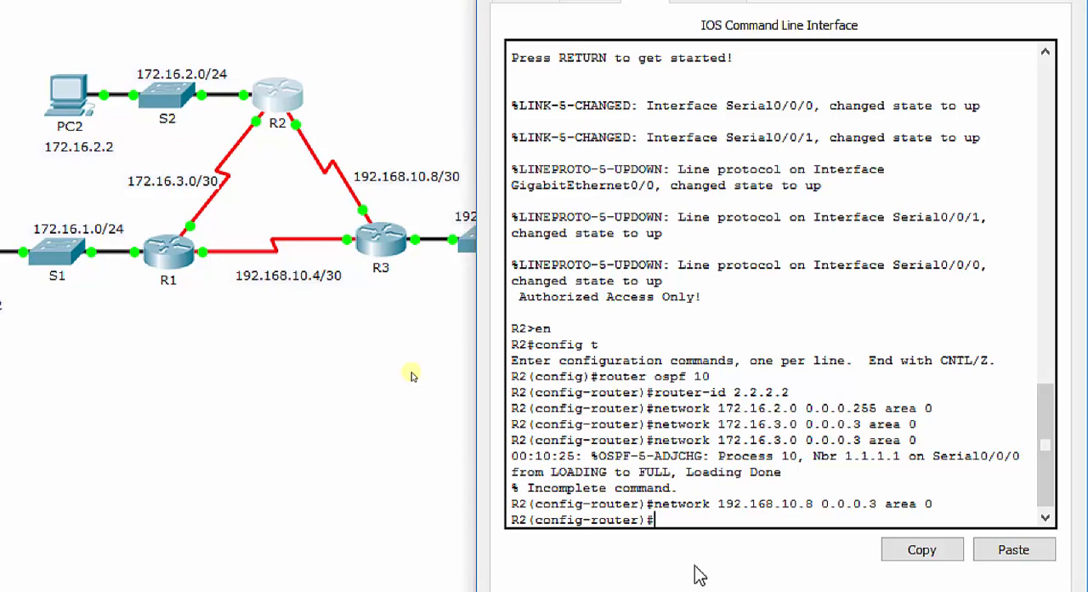
# Make R2's LAN interface g0/0 passive for OSPF and exit router configuration mode
pyautogui.write('passive-int g0/0')
pyautogui.press('Return')
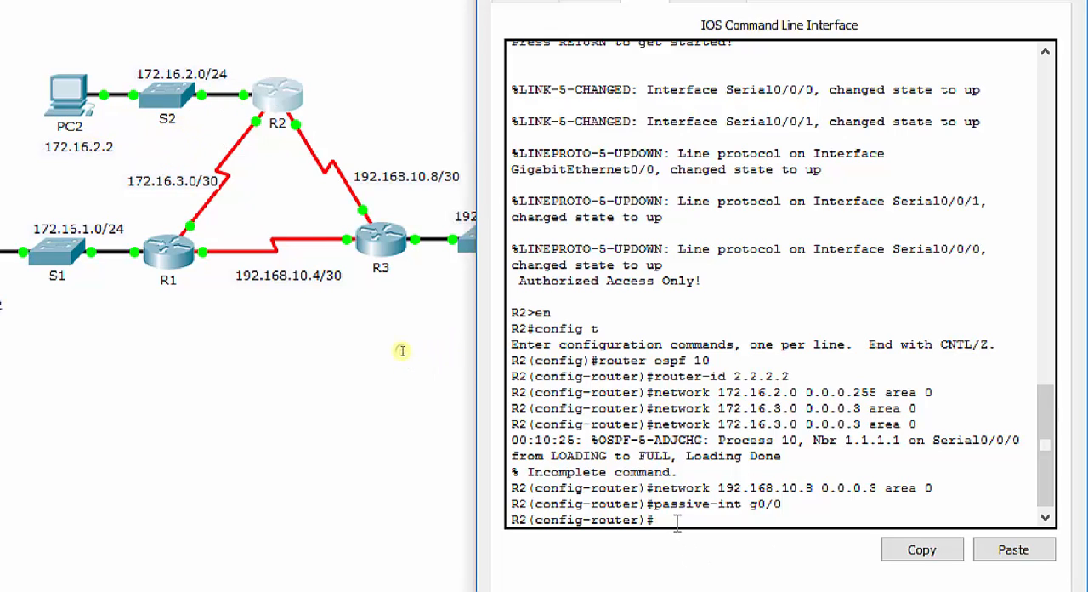
pyautogui.write('exit')
pyautogui.press('Return')
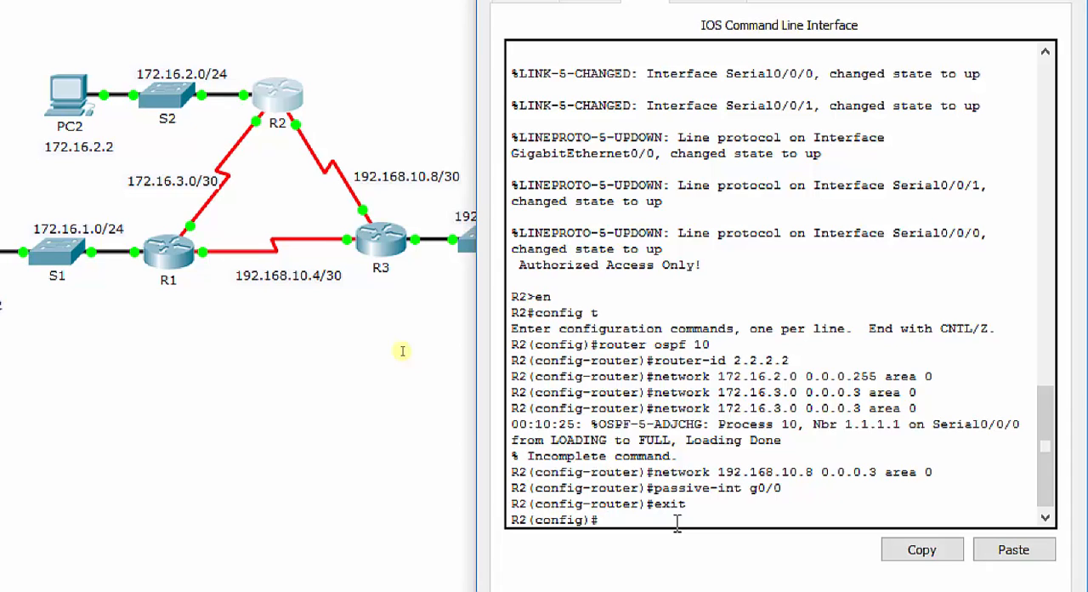
# Save R2's running configuration to the startup configuration with do copy run start, accepting the default destination filename
pyautogui.write('do copy run start')
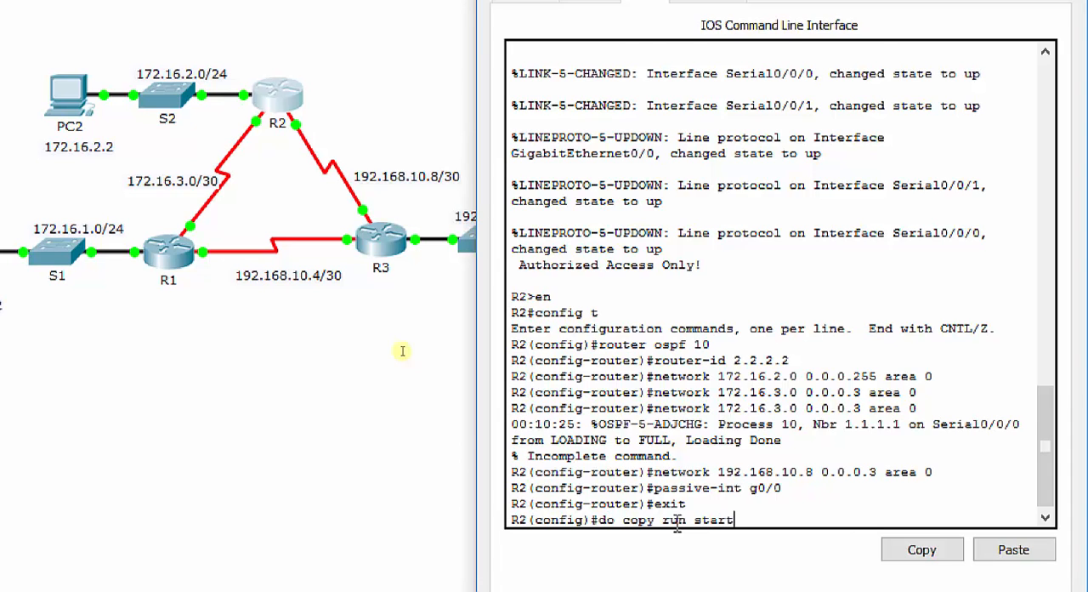
pyautogui.press('Return')
pyautogui.press('Return')
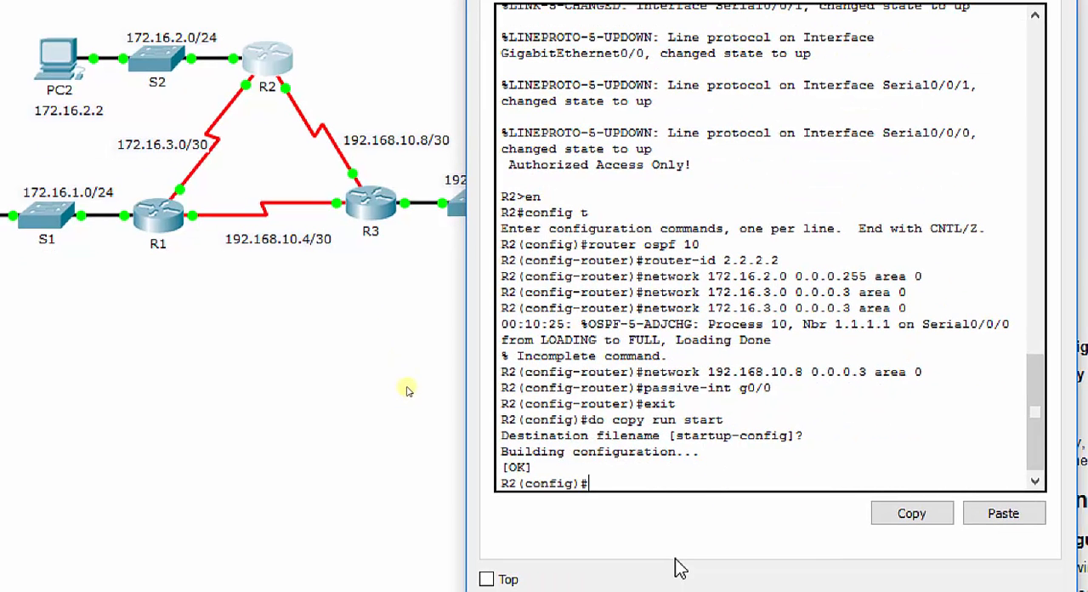
# Open router R3's command-line interface and place its window clear of the three routers
pyautogui.click(374, 206)
pyautogui.moveTo(855, 89); pyautogui.dragTo(765, 14)
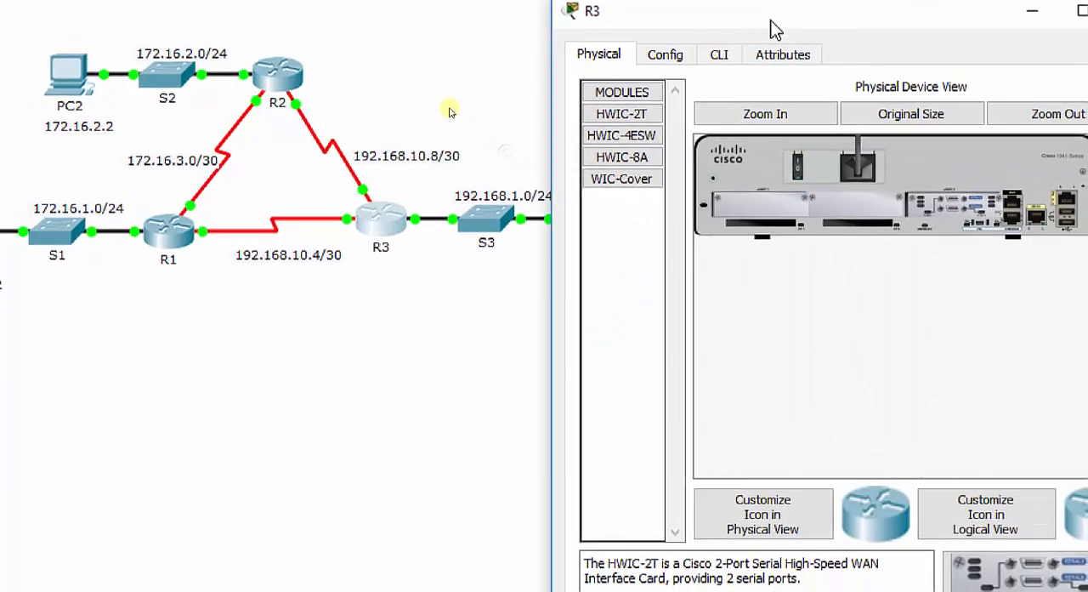
pyautogui.click(719, 55)
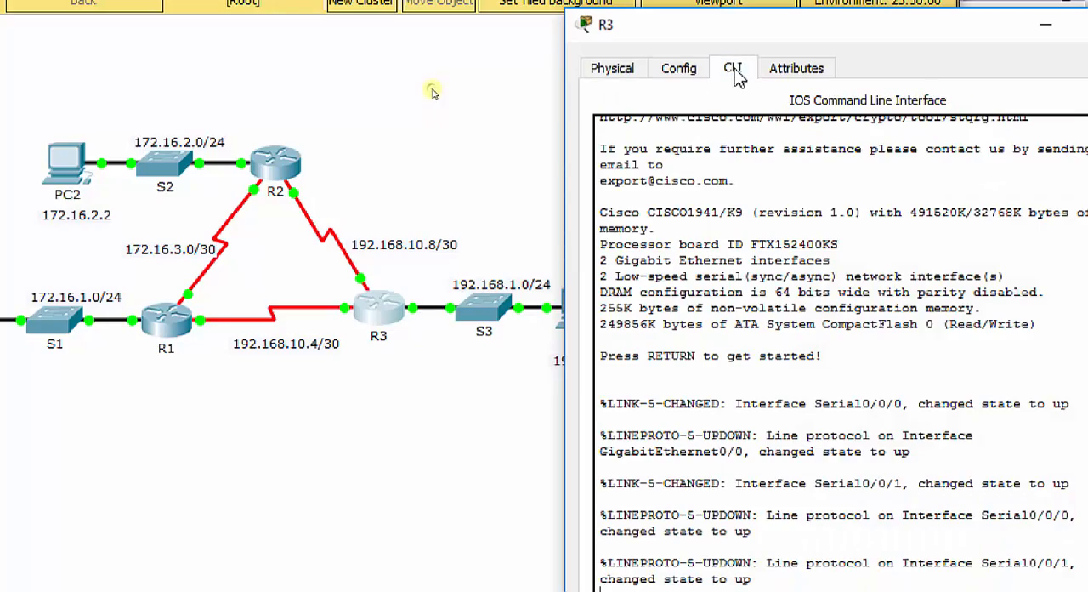
pyautogui.moveTo(803, 39); pyautogui.dragTo(392, 64)
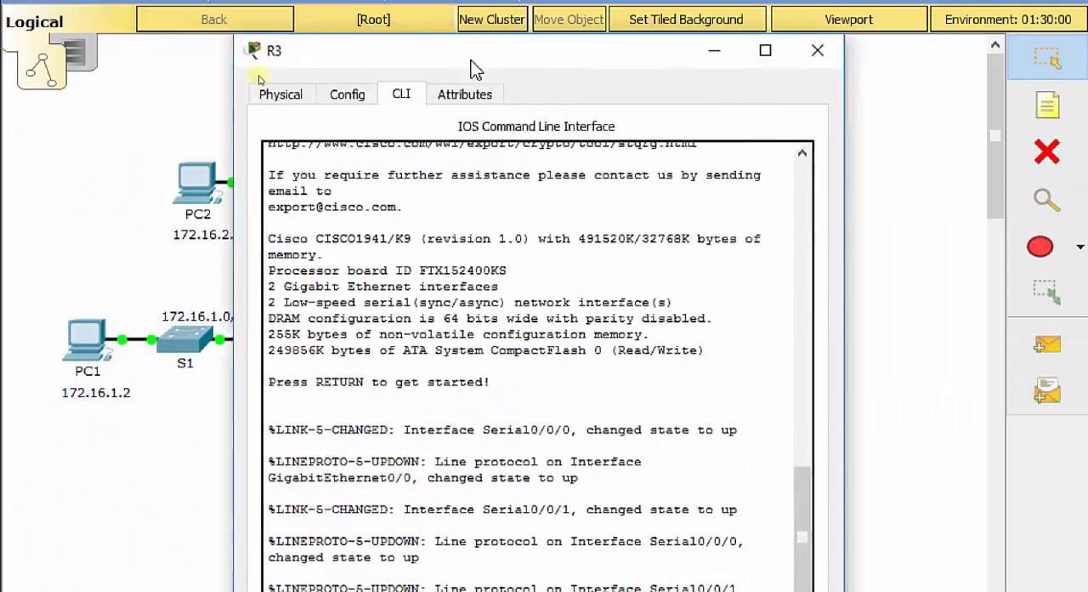
pyautogui.moveTo(470, 60); pyautogui.dragTo(819, 19)
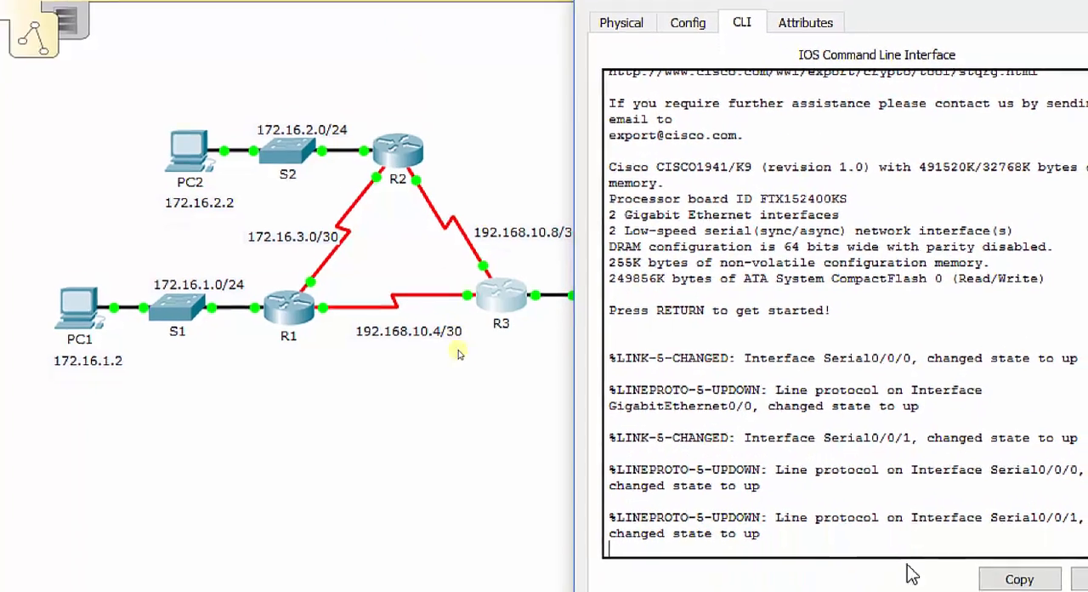
# Enter privileged EXEC mode and global configuration mode on R3
pyautogui.press('Return')
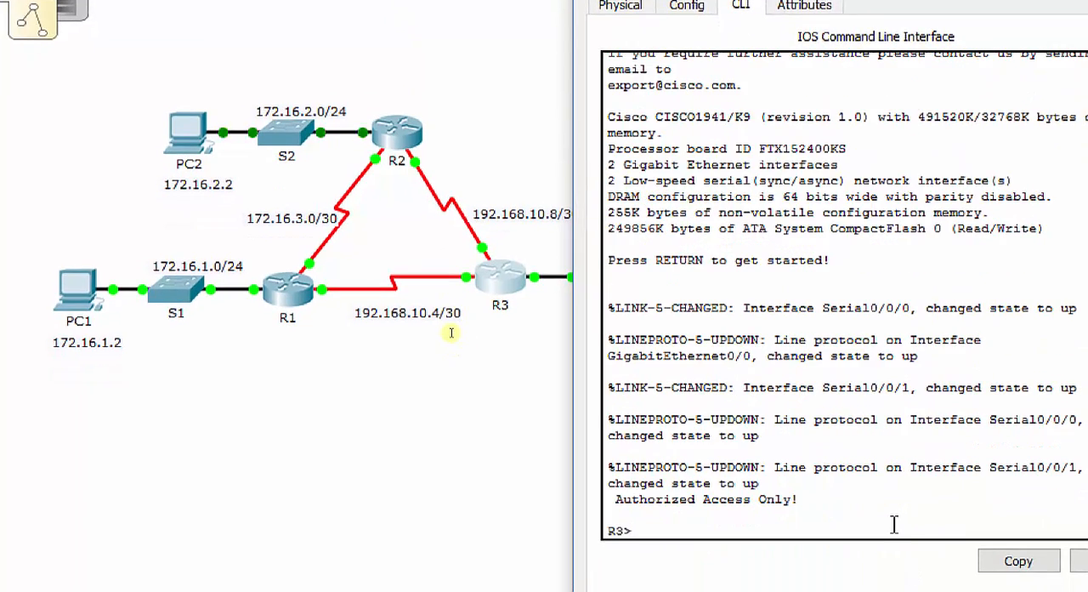
pyautogui.write('en')
pyautogui.press('Return')
pyautogui.write('config t')
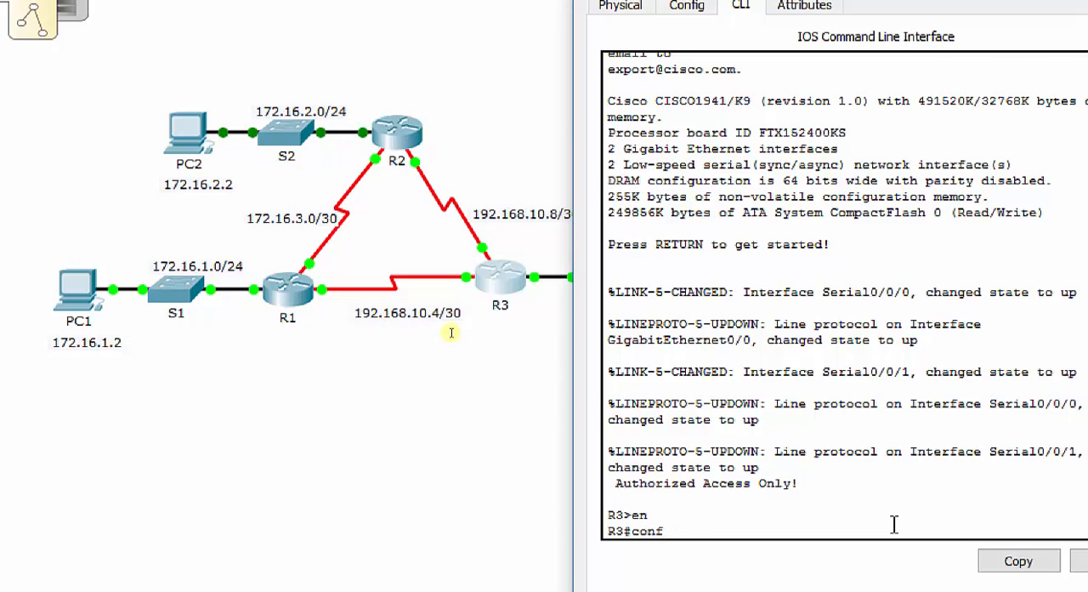
pyautogui.press('Return')
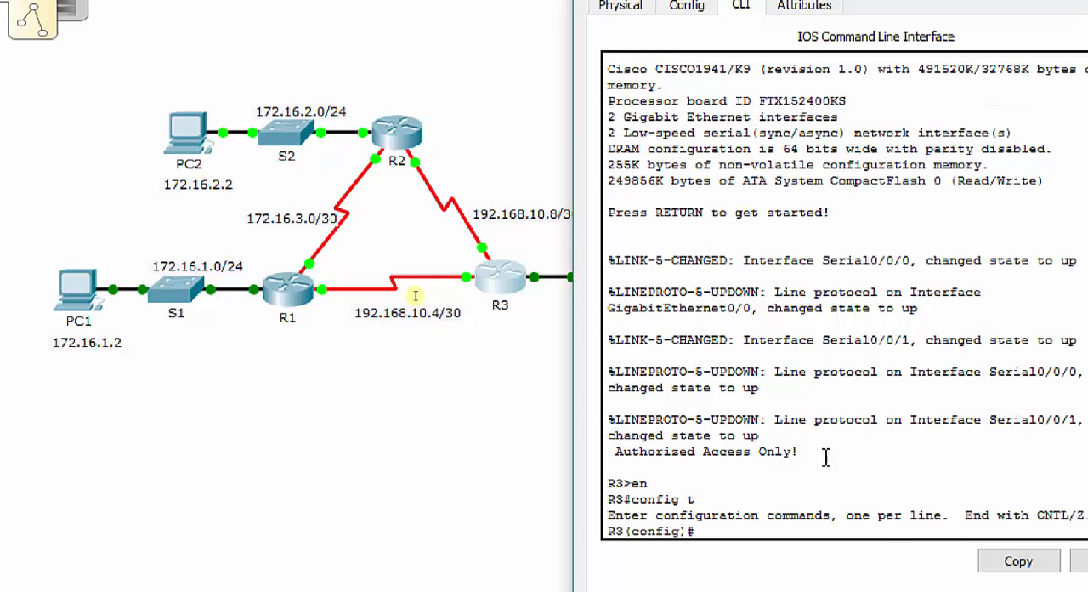
# Start OSPF process 10 on R3 and set its router ID to 3.3.3.3
pyautogui.write('router ospf')
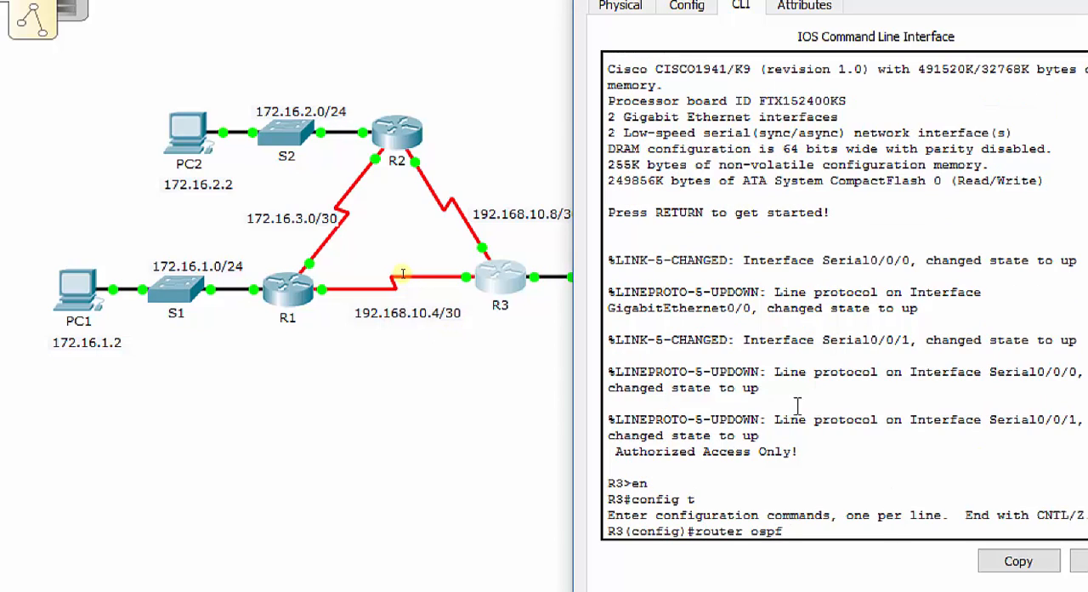
pyautogui.write(' 10')
pyautogui.press('Return')
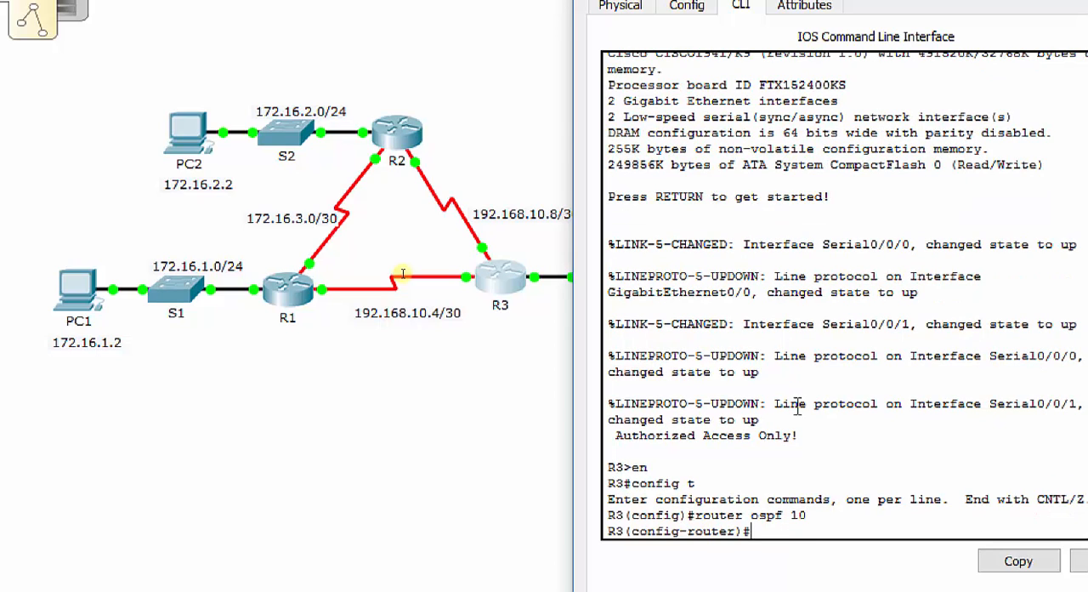
pyautogui.write('router i')
pyautogui.write('id 3.3.3.3')
pyautogui.press('Return')
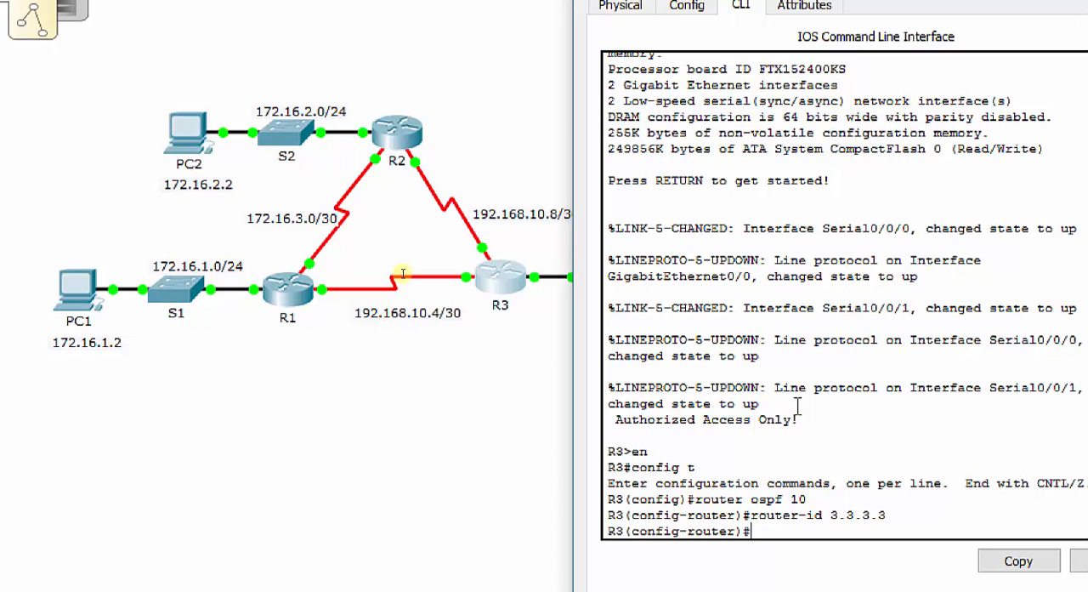
# Advertise network 192.168.10.4 with wildcard mask 0.0.0.3 in OSPF area 0 on R3
pyautogui.write('network')
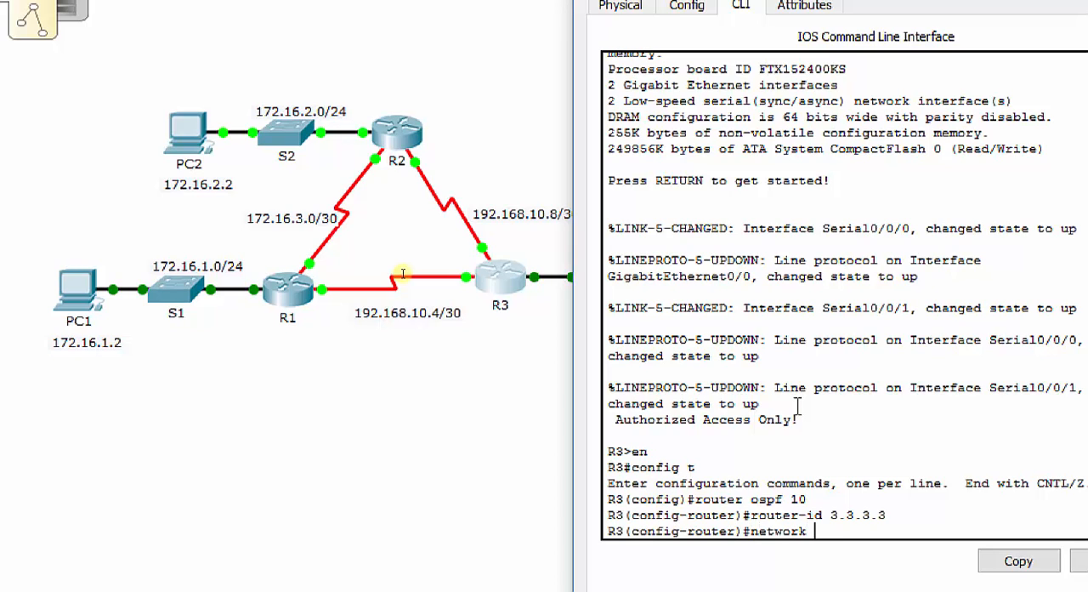
pyautogui.write(' 192.168.1')
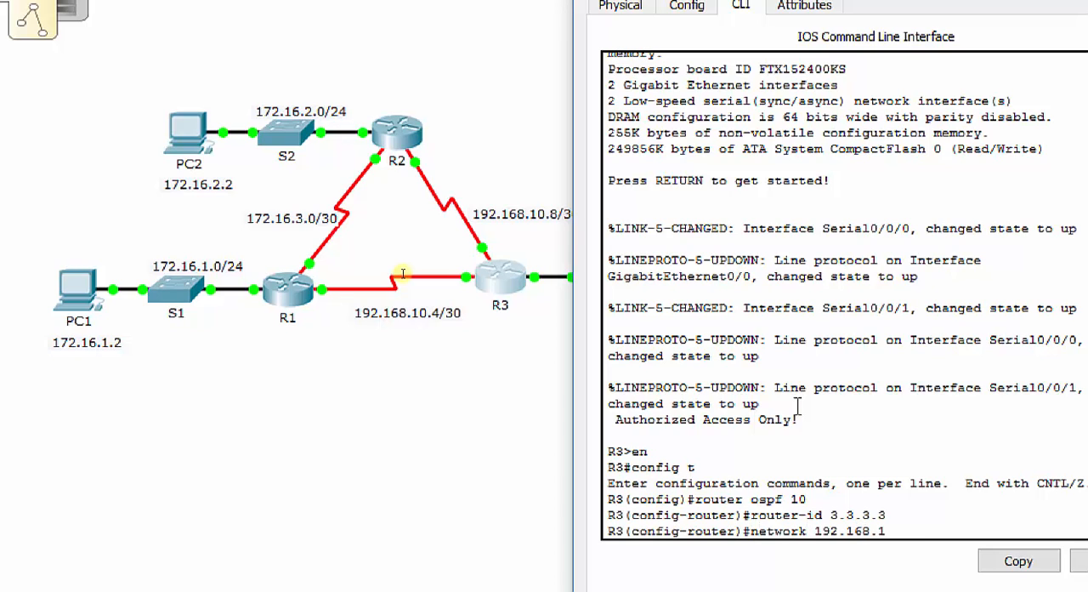
pyautogui.write('0.4 0.0.0.3 area 0')
pyautogui.press('Return')
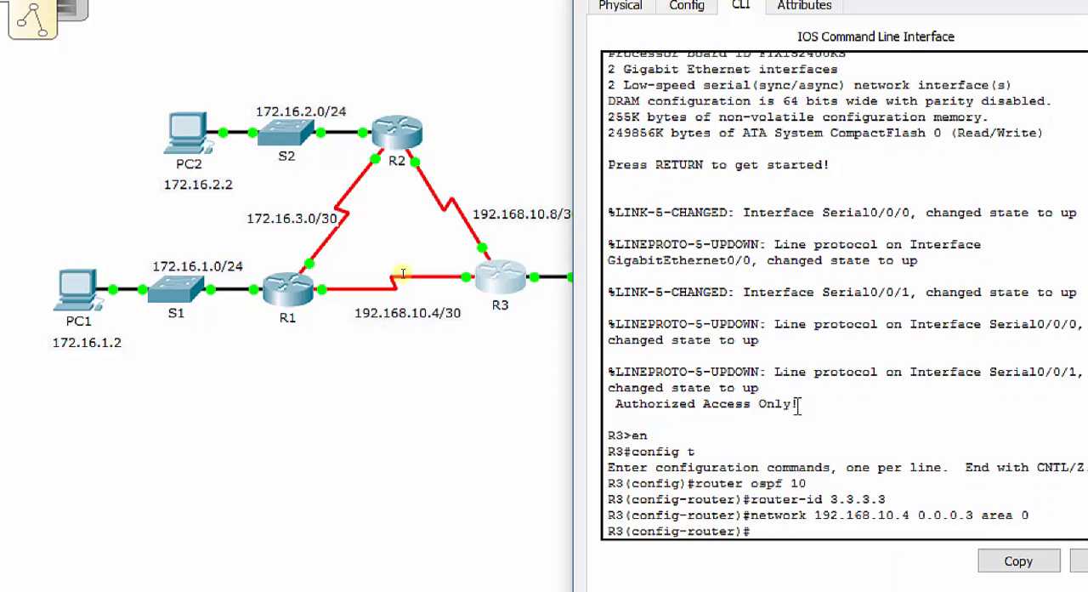
# Advertise network 192.168.10.8 with wildcard mask 0.0.0.3 in OSPF area 0 on R3
pyautogui.write('network 192.168')
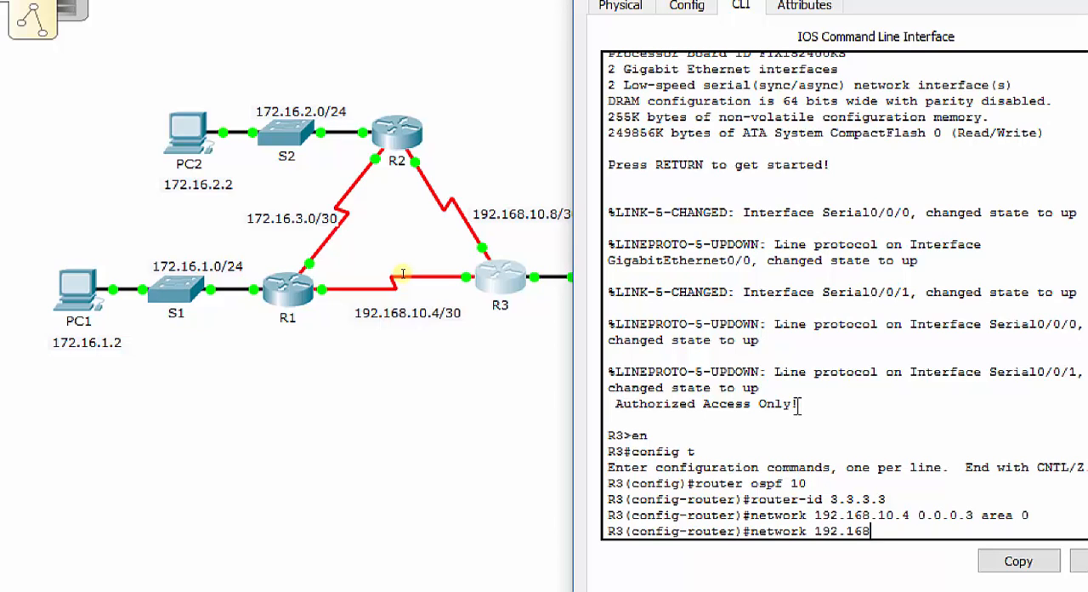
pyautogui.write('.10.8 0.0.0.3 area 0')
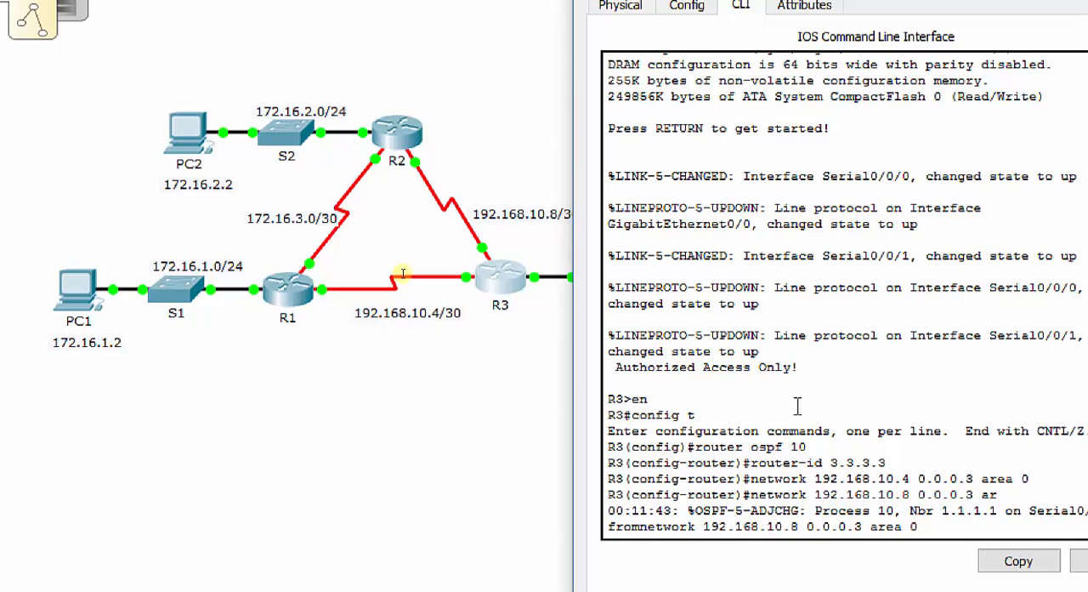
pyautogui.press('Return')
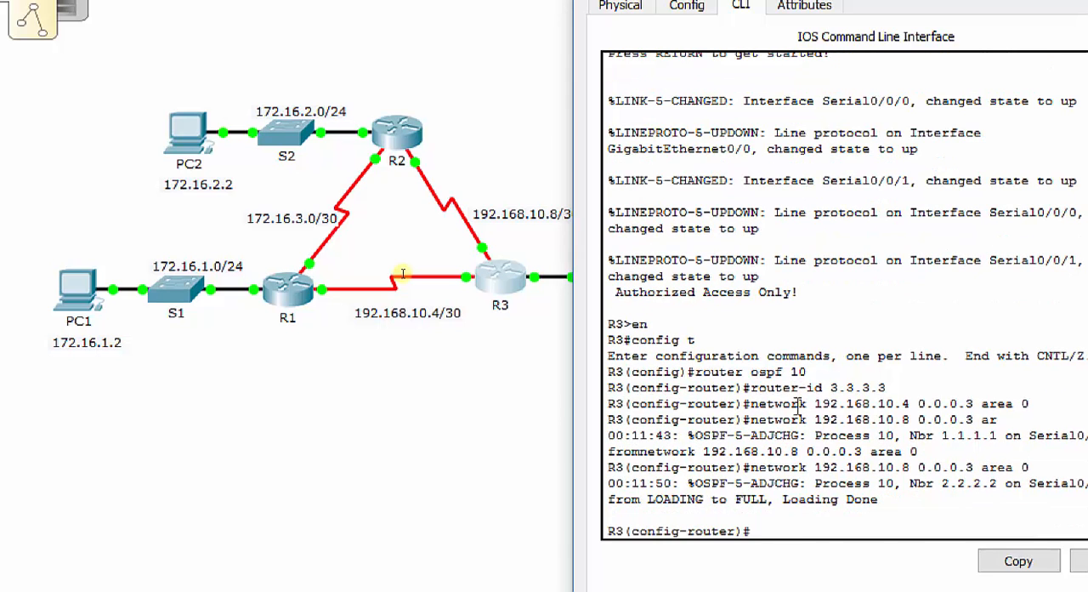
# Reissue the 192.168.10.8 network statement and advertise network 192.168.1.0 with wildcard mask 0.0.0.255 in OSPF area 0 on R3
pyautogui.press('Up')
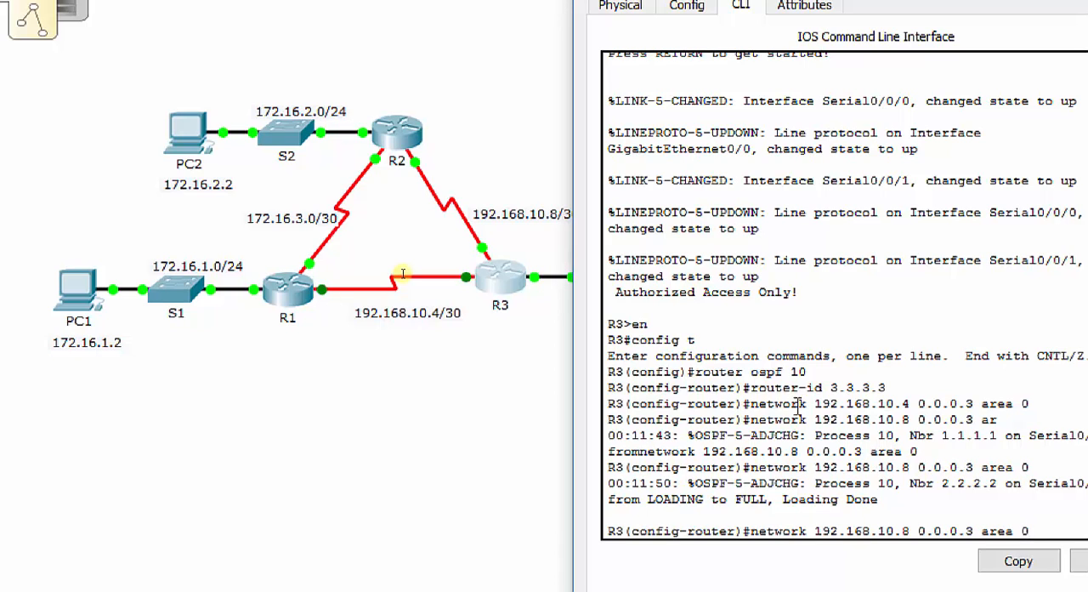
pyautogui.press('Return')
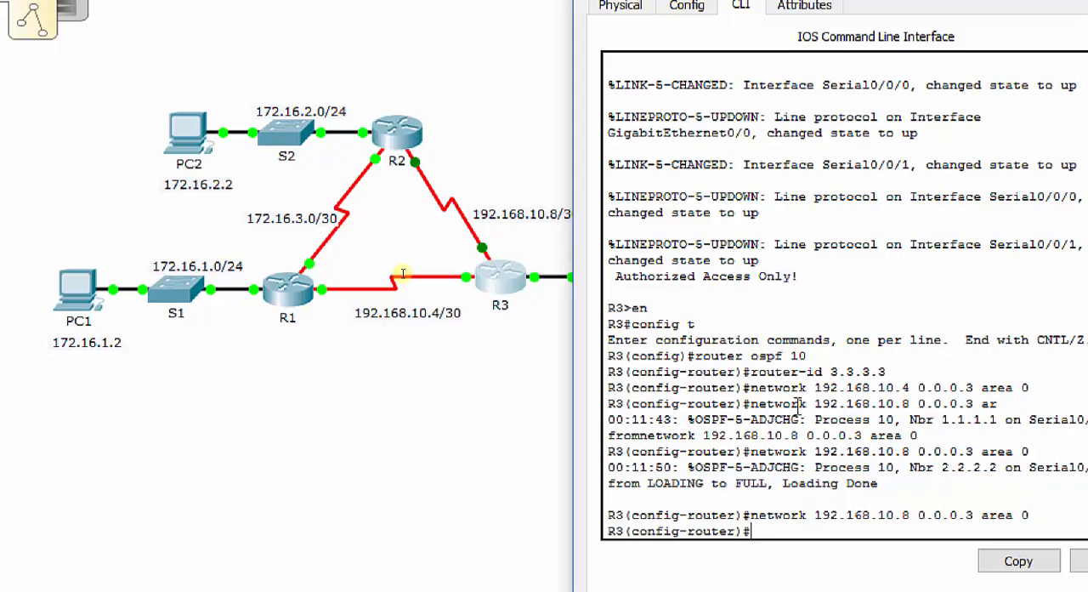
pyautogui.press('Up')
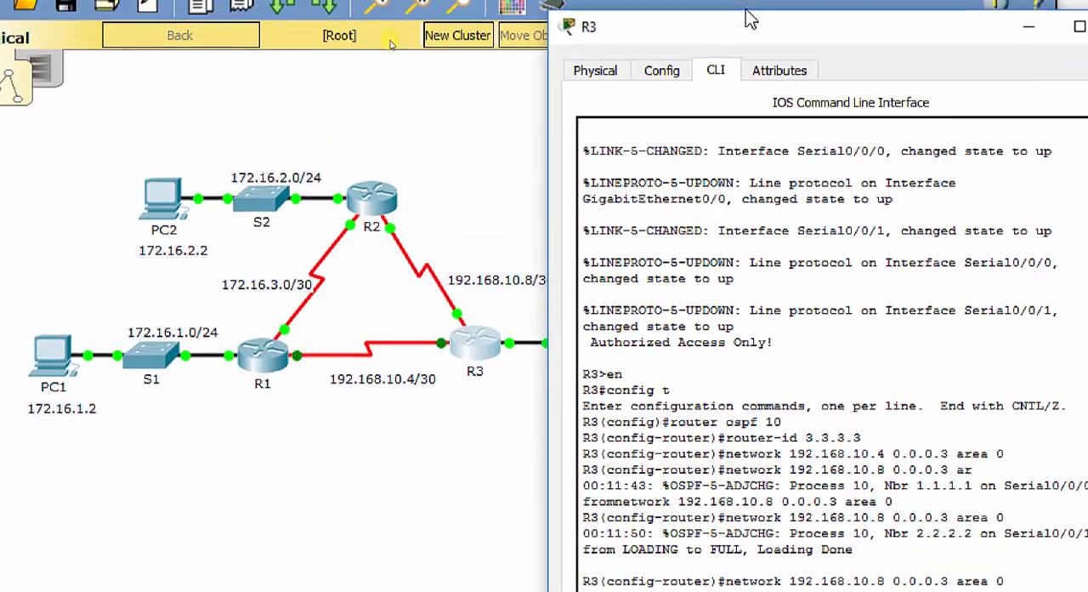
pyautogui.moveTo(754, 39); pyautogui.dragTo(872, 32)
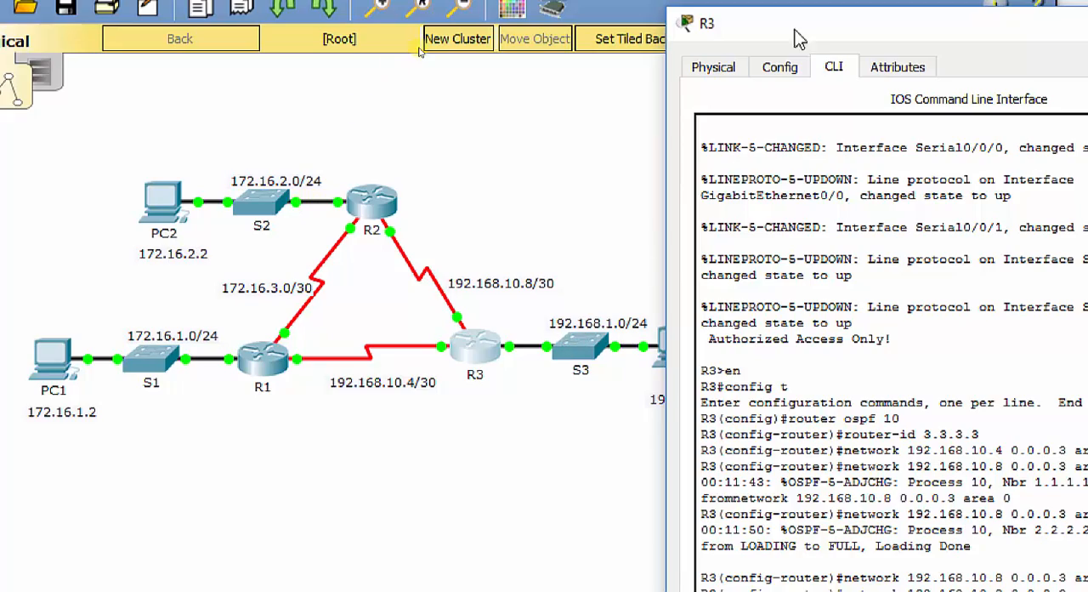
pyautogui.moveTo(799, 30); pyautogui.dragTo(537, 18)
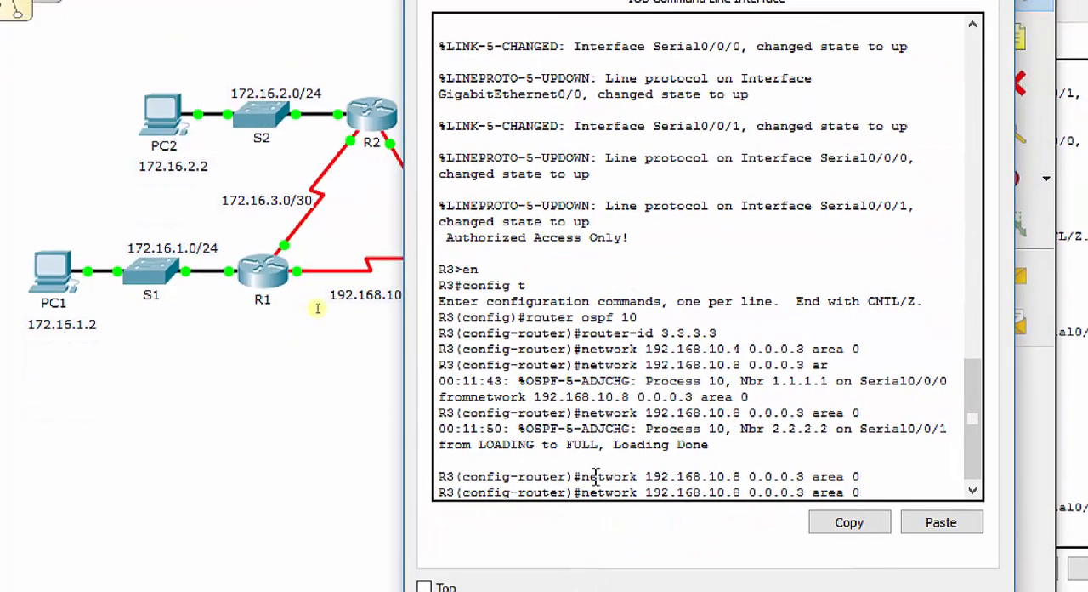
pyautogui.press('BackSpace')
pyautogui.press('BackSpace')
pyautogui.press('BackSpace')
pyautogui.press('BackSpace')
pyautogui.press('BackSpace')
pyautogui.press('BackSpace')
pyautogui.press('BackSpace')
pyautogui.press('BackSpace')
pyautogui.press('BackSpace')
pyautogui.press('BackSpace')
pyautogui.press('BackSpace')
pyautogui.press('BackSpace')
pyautogui.press('BackSpace')
pyautogui.press('BackSpace')
pyautogui.press('BackSpace')
pyautogui.press('BackSpace')
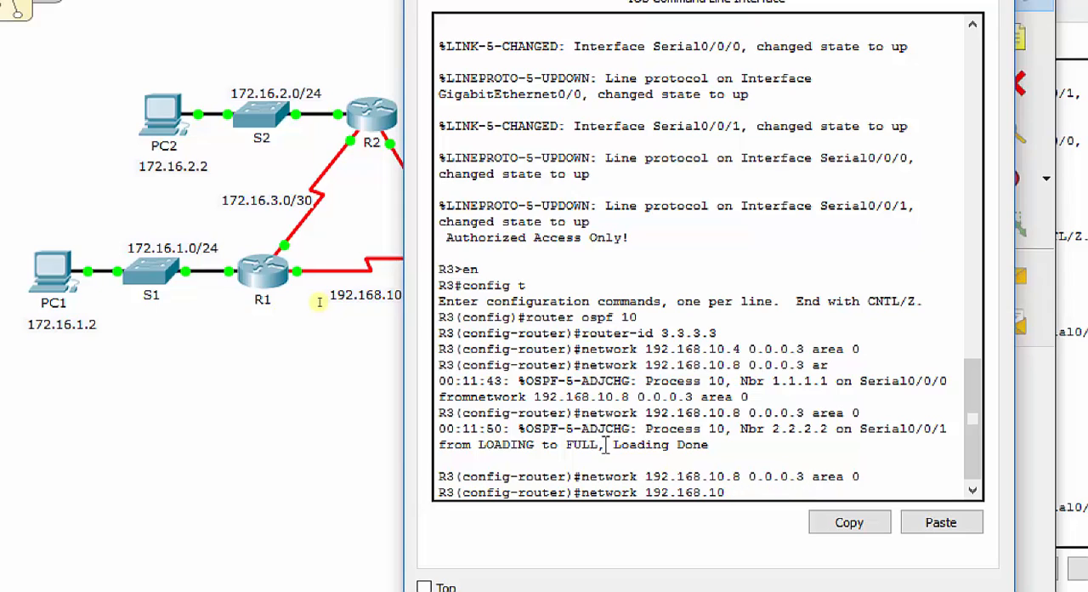
pyautogui.write('.0 0.0.0.255 area 0')
pyautogui.press('Return')
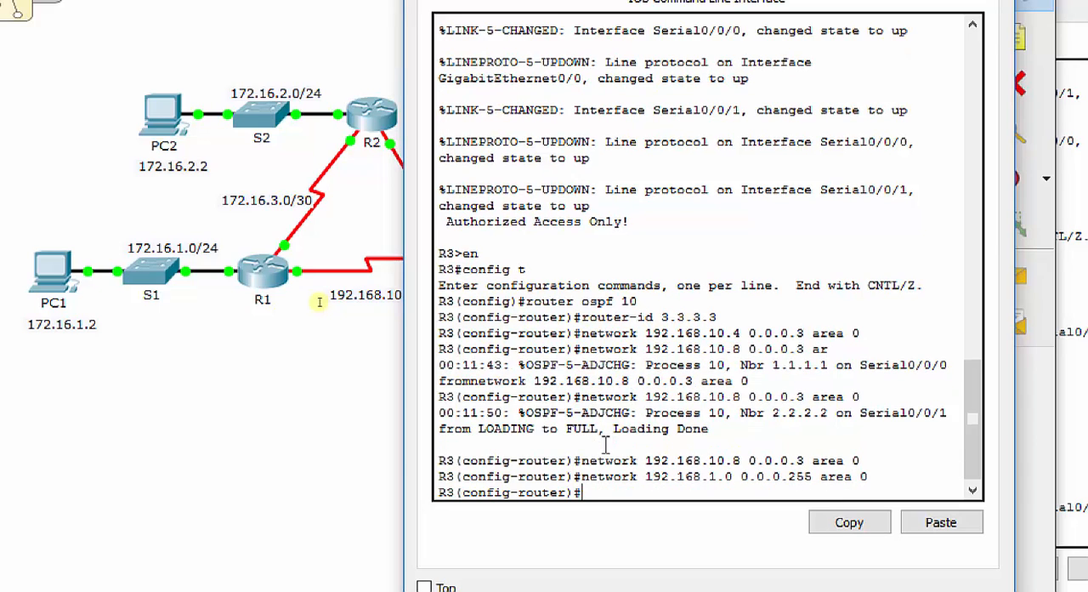
# Set R3's LAN interface g0/0 as an OSPF passive interface
pyautogui.write('ex')
pyautogui.press('BackSpace')
pyautogui.press('BackSpace')
pyautogui.write('passive-int g0/0')
pyautogui.press('Return')
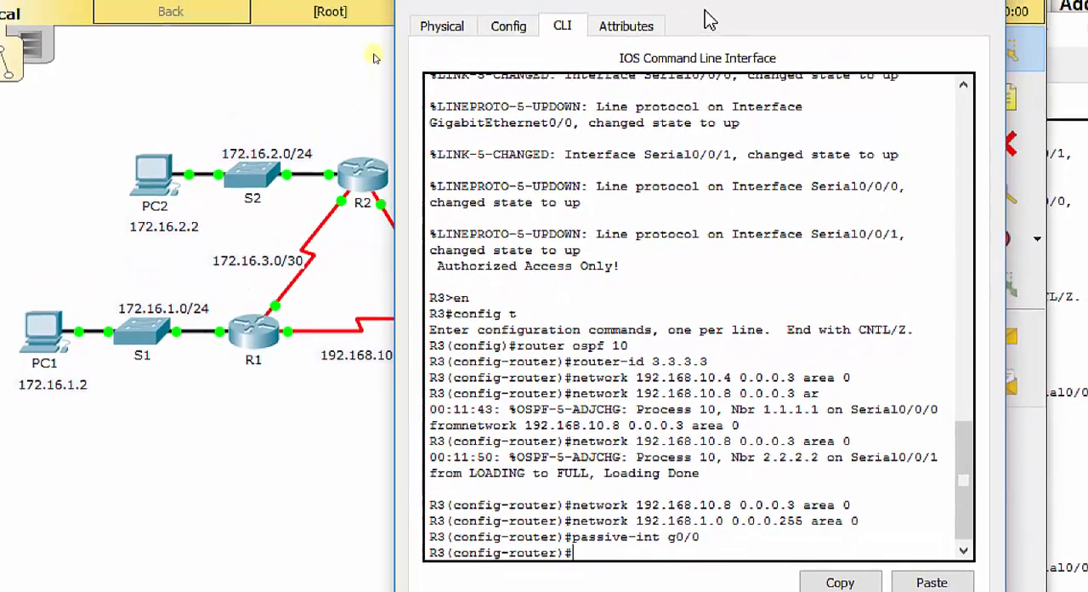
# Exit router configuration mode on R3 and save the running configuration to the startup configuration
pyautogui.moveTo(712, 19)
pyautogui.mouseDown()
pyautogui.moveTo(968, 20)
pyautogui.moveTo(725, 18)
pyautogui.mouseUp()
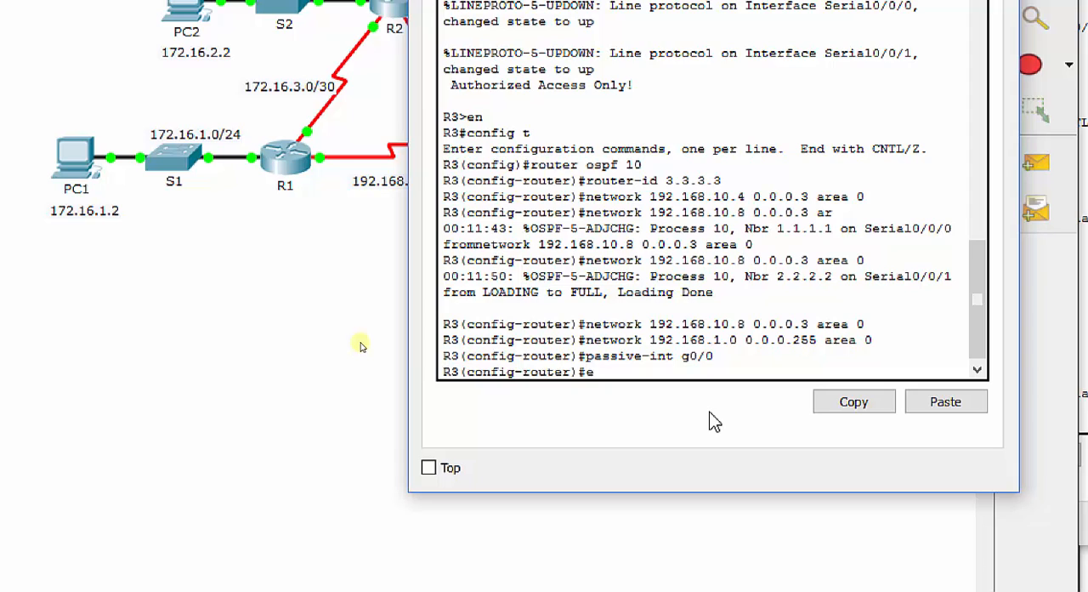
pyautogui.write('xit')
pyautogui.press('Return')
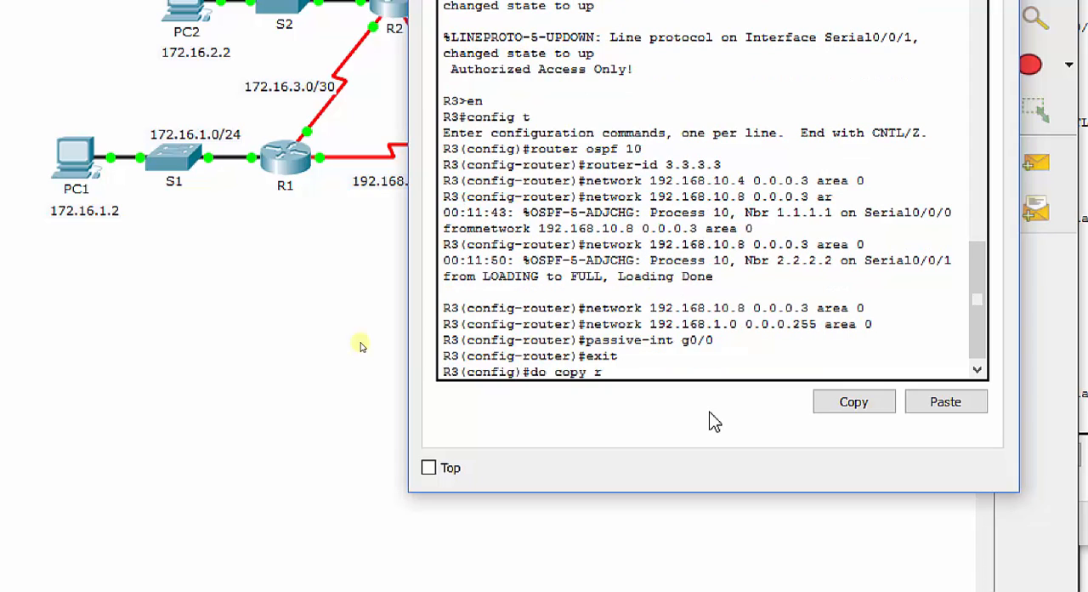
pyautogui.write('do copy run start')
pyautogui.press('Return')
pyautogui.press('Return')
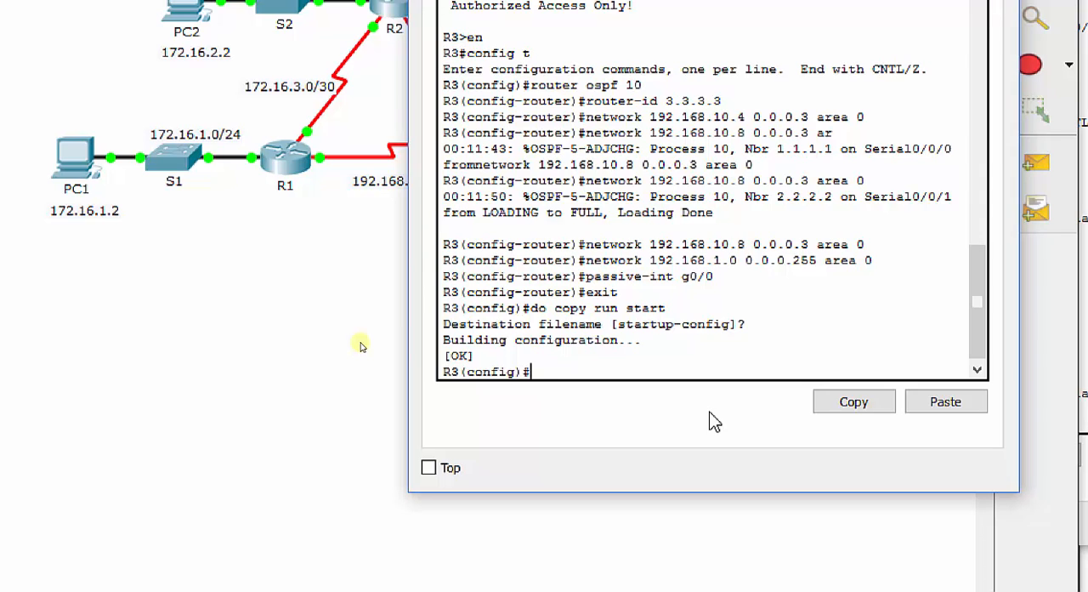
# Display R3's full IP routing table and examine the OSPF routes, connected routes and administrative distance
pyautogui.write('do show ip ro')
pyautogui.press('Return')
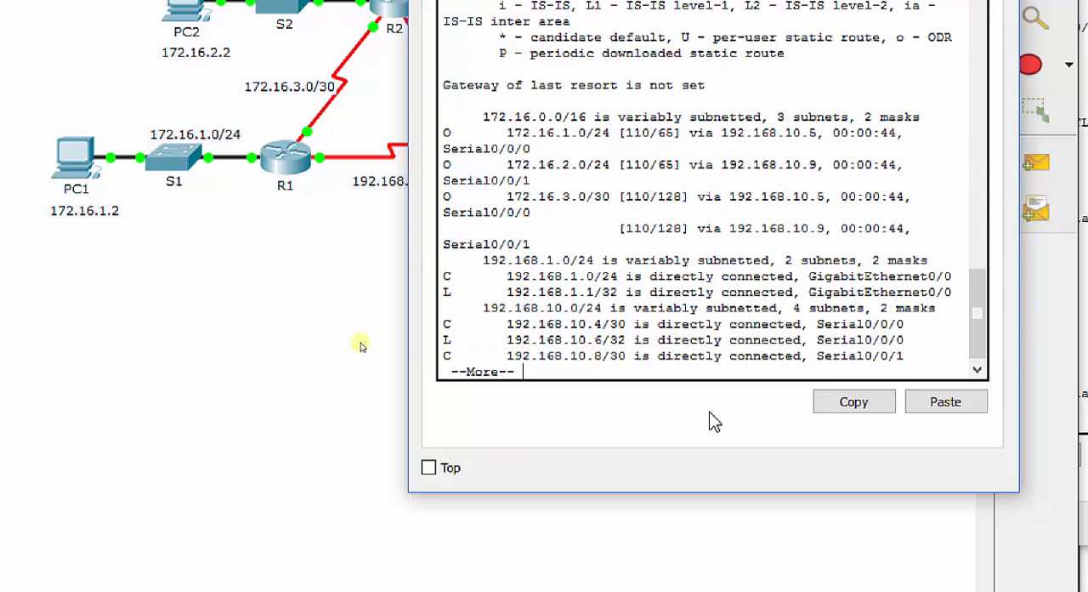
pyautogui.press('space')
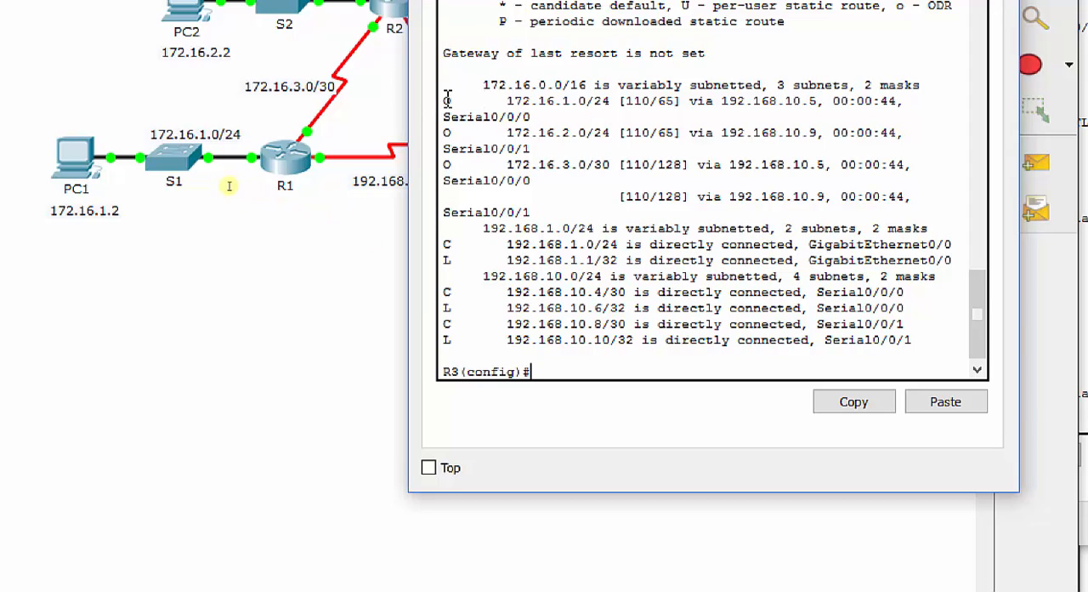
pyautogui.moveTo(453, 100); pyautogui.dragTo(522, 192)
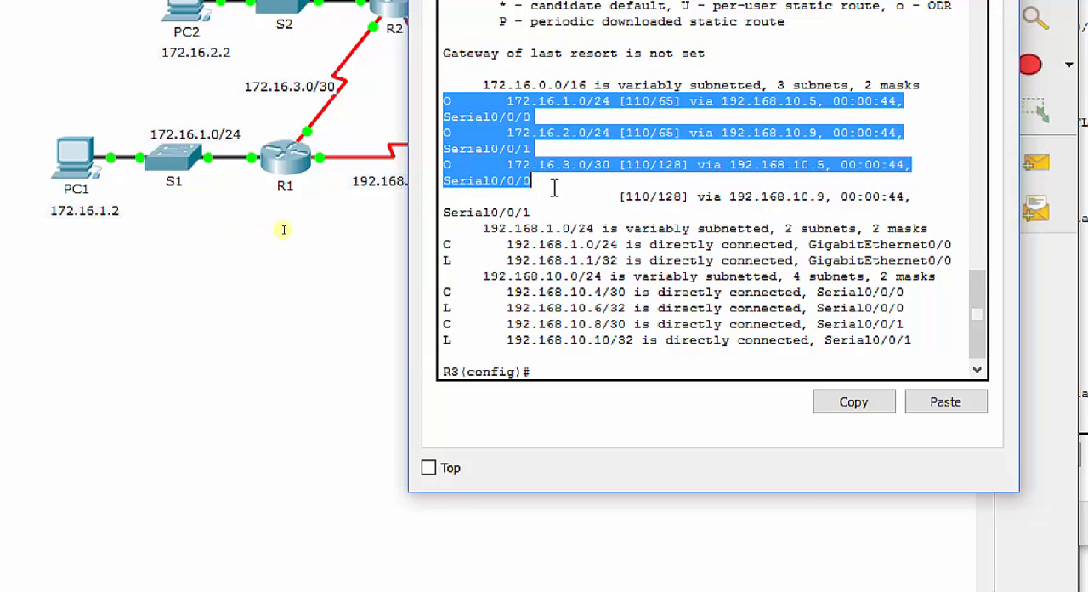
pyautogui.doubleClick(447, 244)
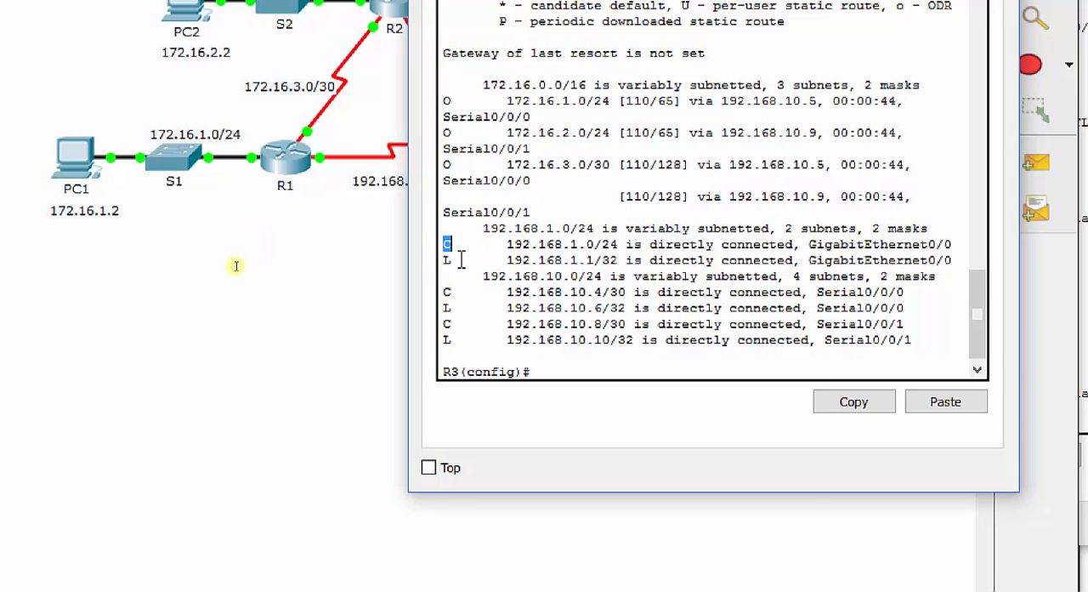
pyautogui.moveTo(650, 101); pyautogui.dragTo(625, 101)
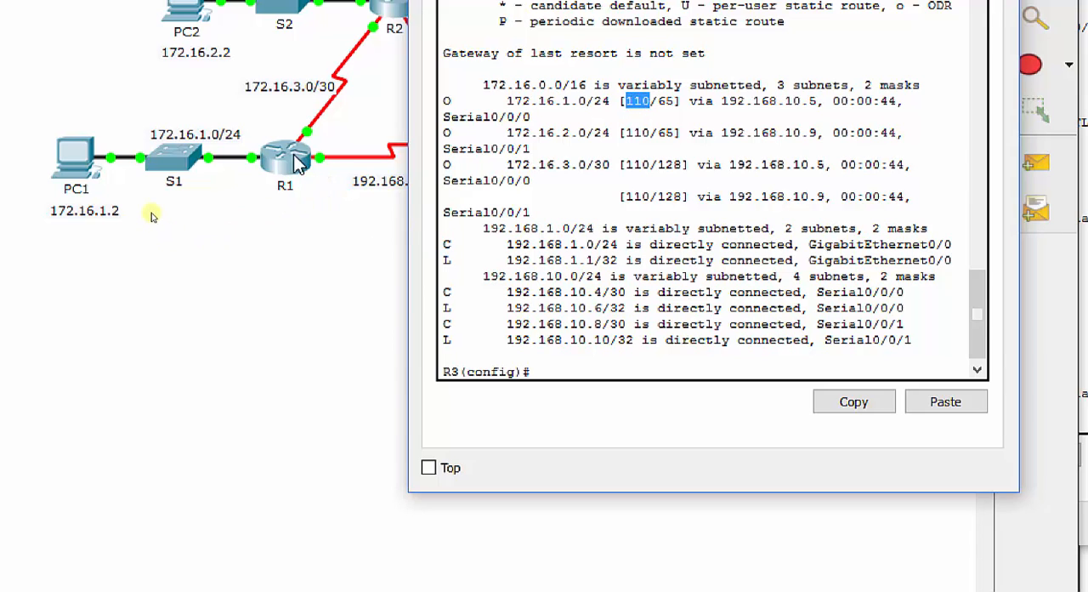
# Switch to R1's command line, display its full IP routing table and examine the OSPF-learned routes
pyautogui.click(289, 157)
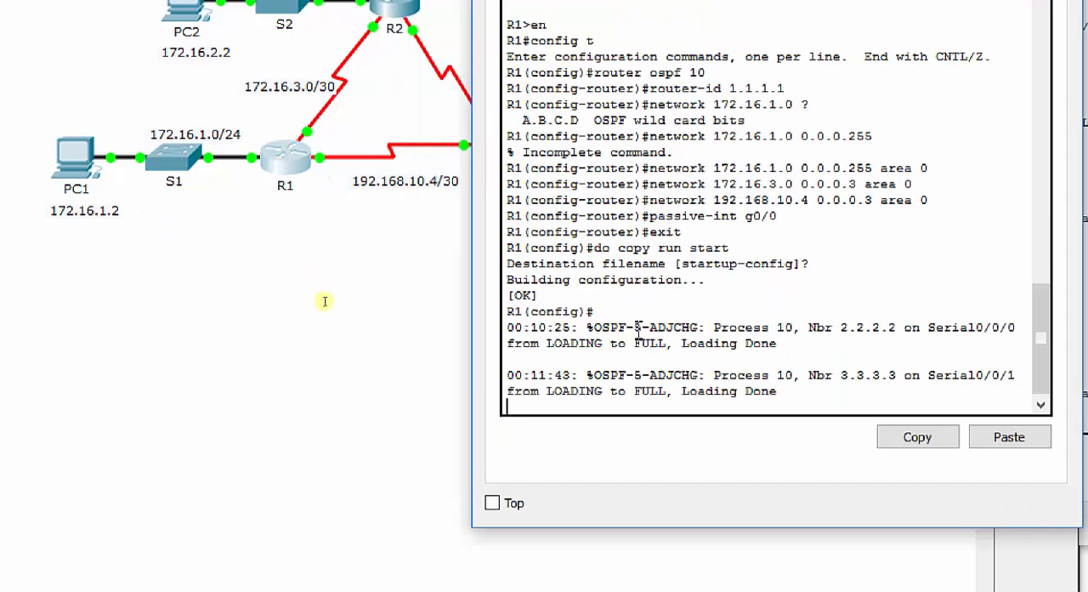
pyautogui.press('Return')
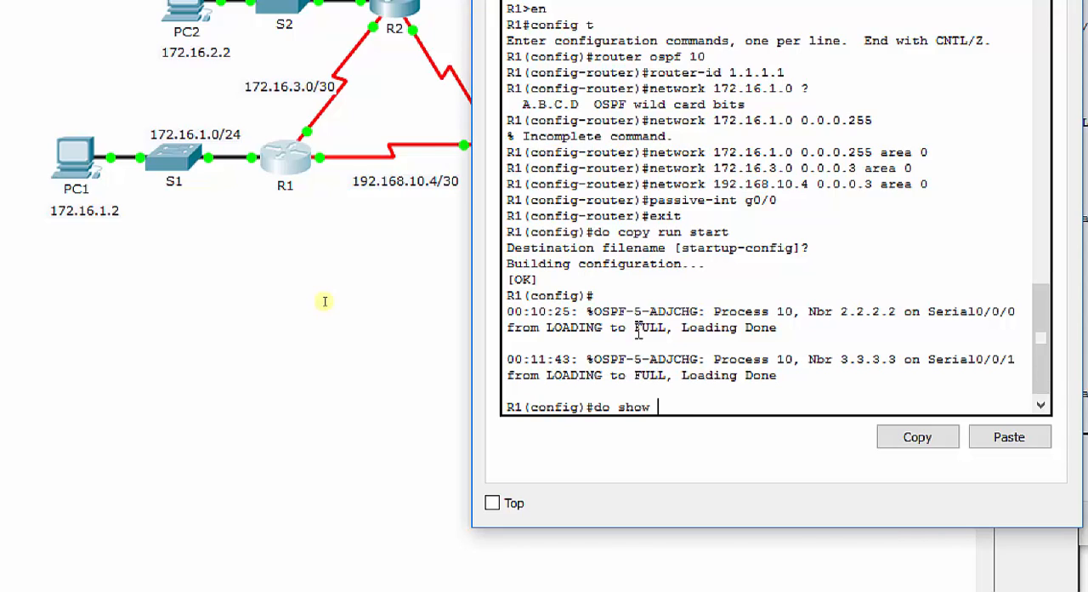
pyautogui.press('BackSpace')
pyautogui.press('BackSpace')
pyautogui.press('BackSpace')
pyautogui.press('Return')
pyautogui.press('space')
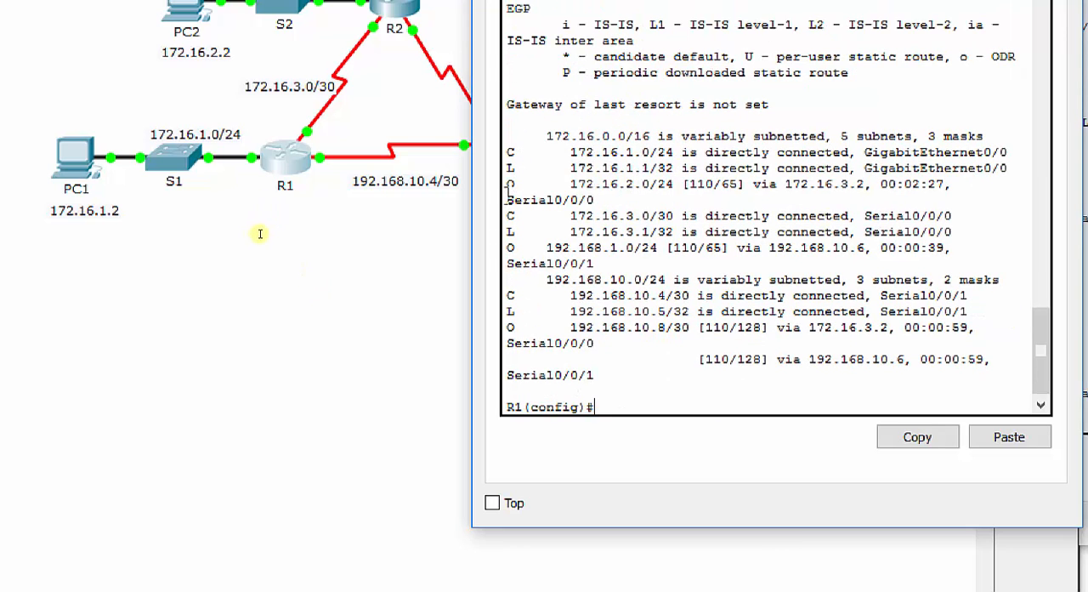
pyautogui.moveTo(508, 187); pyautogui.dragTo(527, 208)
pyautogui.moveTo(507, 247); pyautogui.dragTo(515, 246)
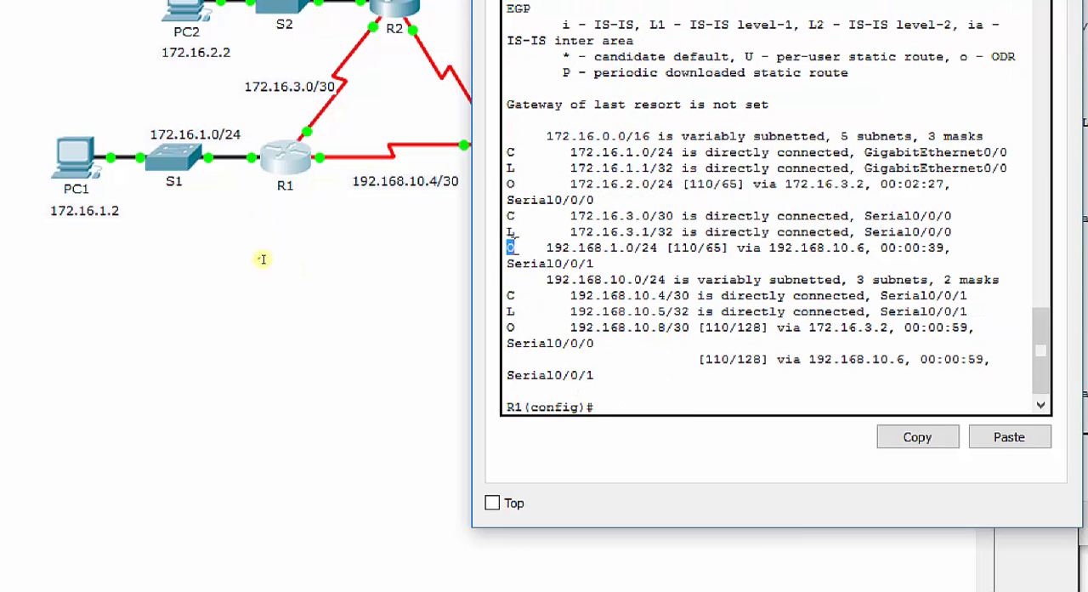
pyautogui.moveTo(507, 326); pyautogui.dragTo(518, 327)
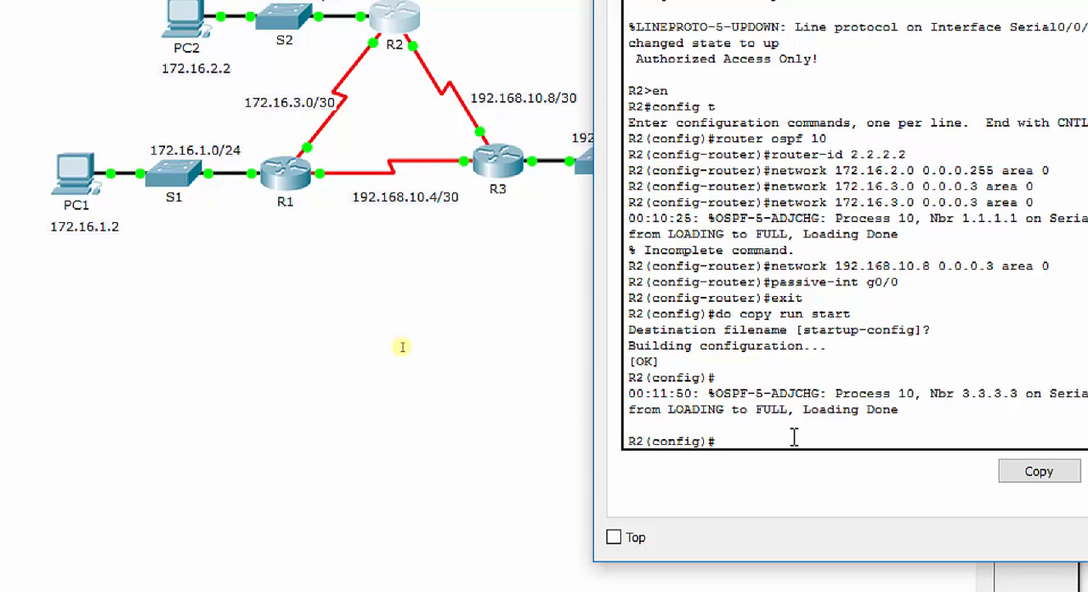
# Display the full IP routing table on R2 to check its OSPF routes
pyautogui.write('how ip route')
pyautogui.press('Return')
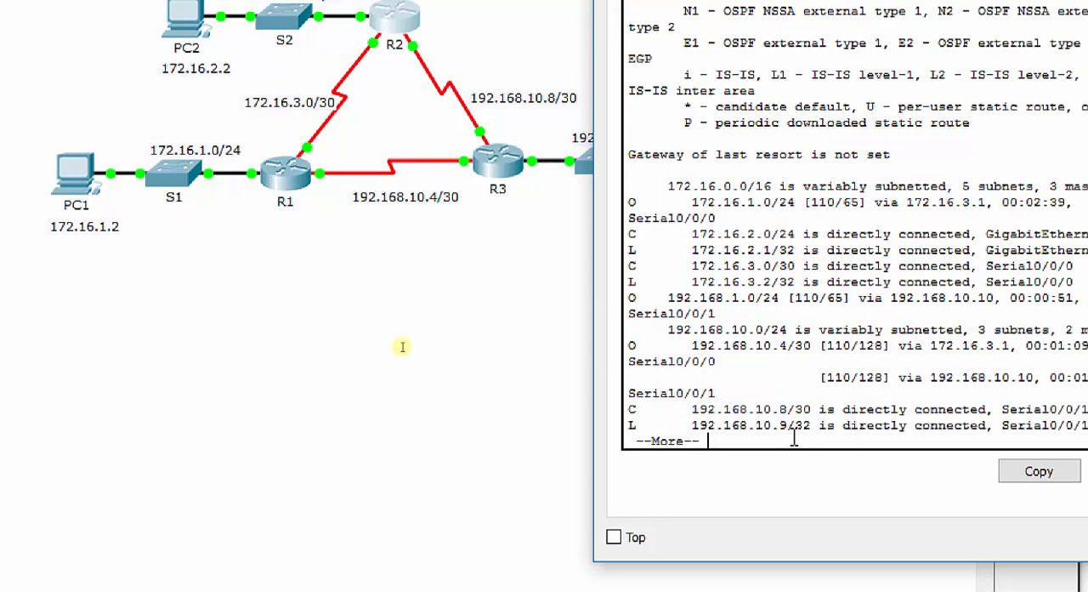
pyautogui.press('space')
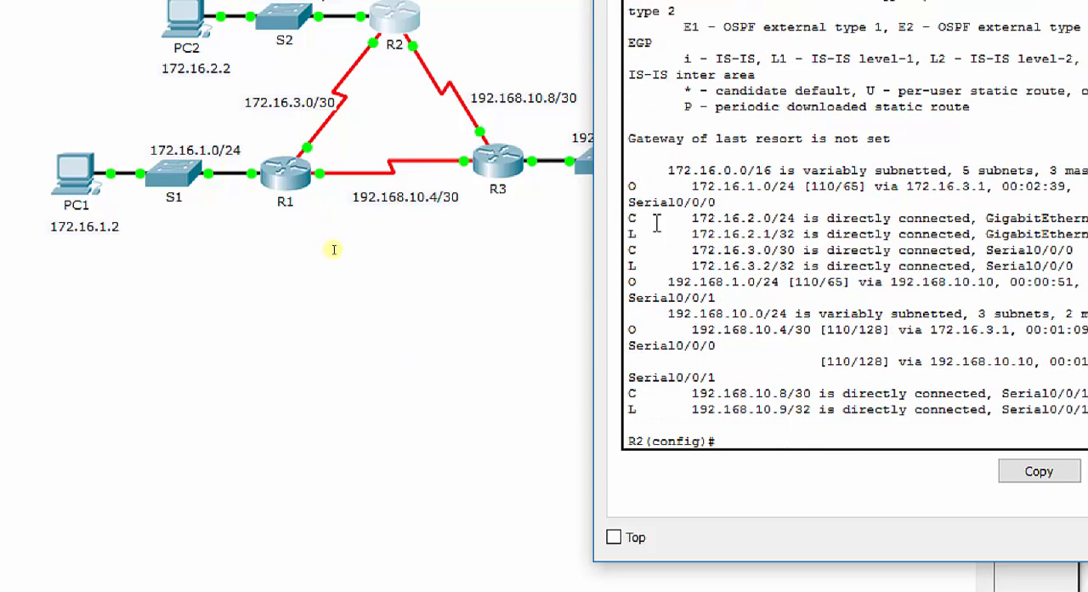
# Return to the topology, send a simple PDU from PC1 to PC2 and check its status in the PDU list
pyautogui.click(501, 417)
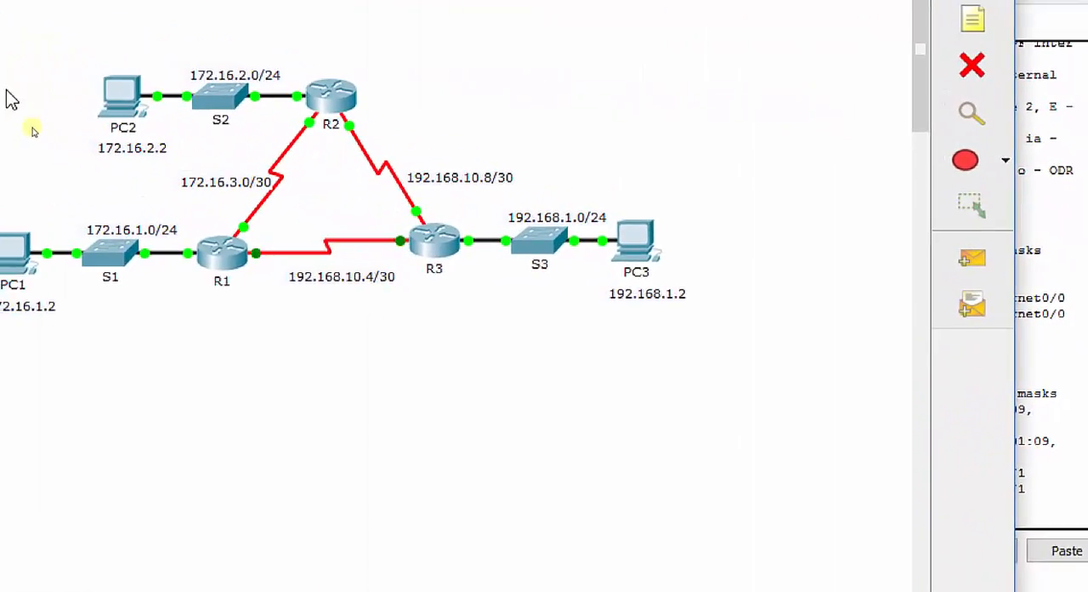
pyautogui.click(1047, 294)
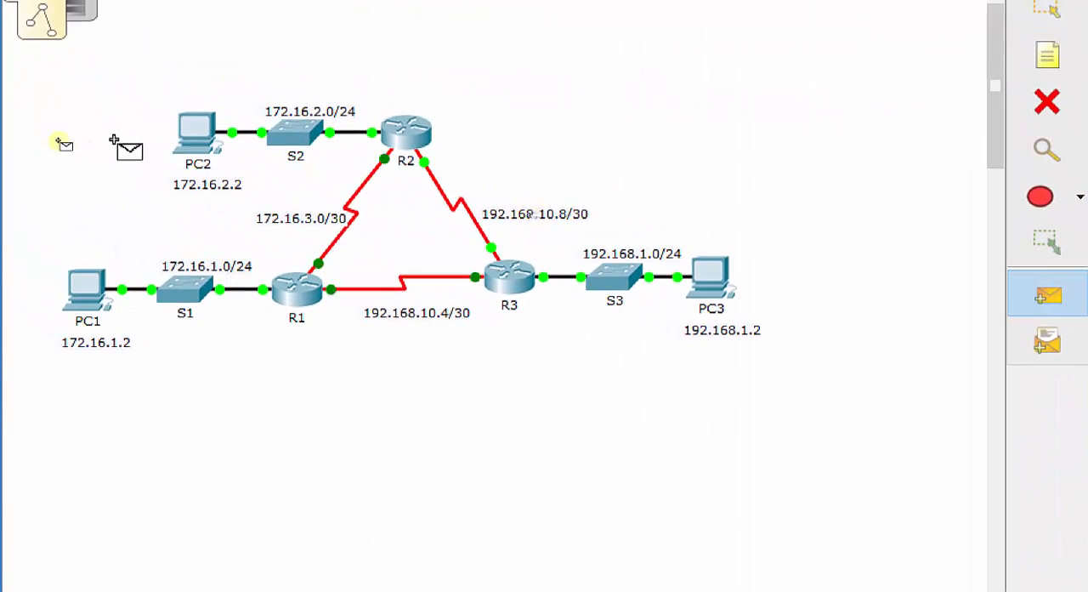
pyautogui.click(88, 289)
pyautogui.click(208, 134)
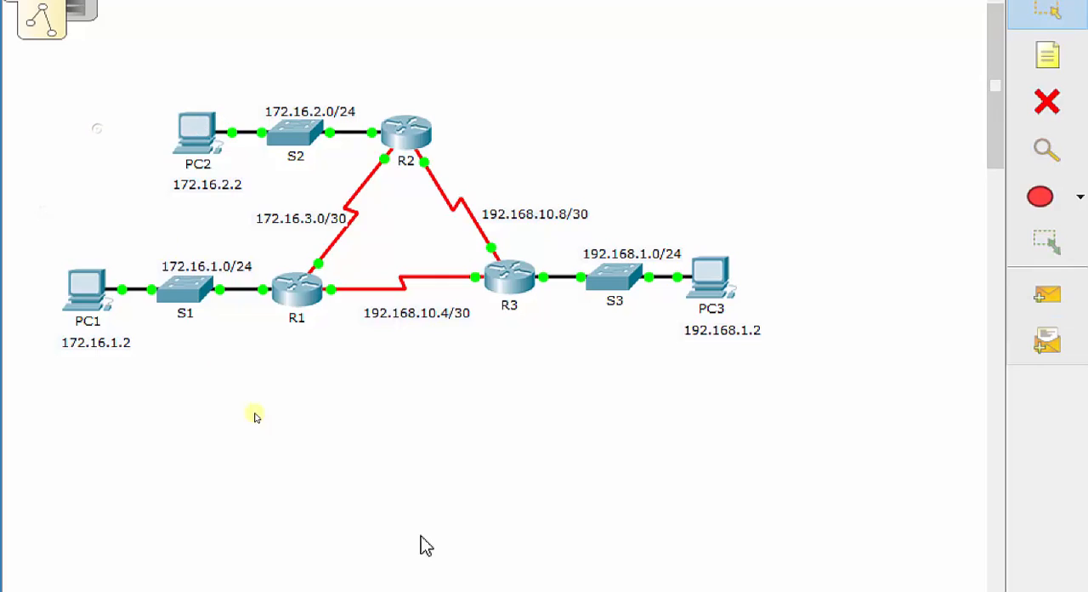
pyautogui.click(956, 549)
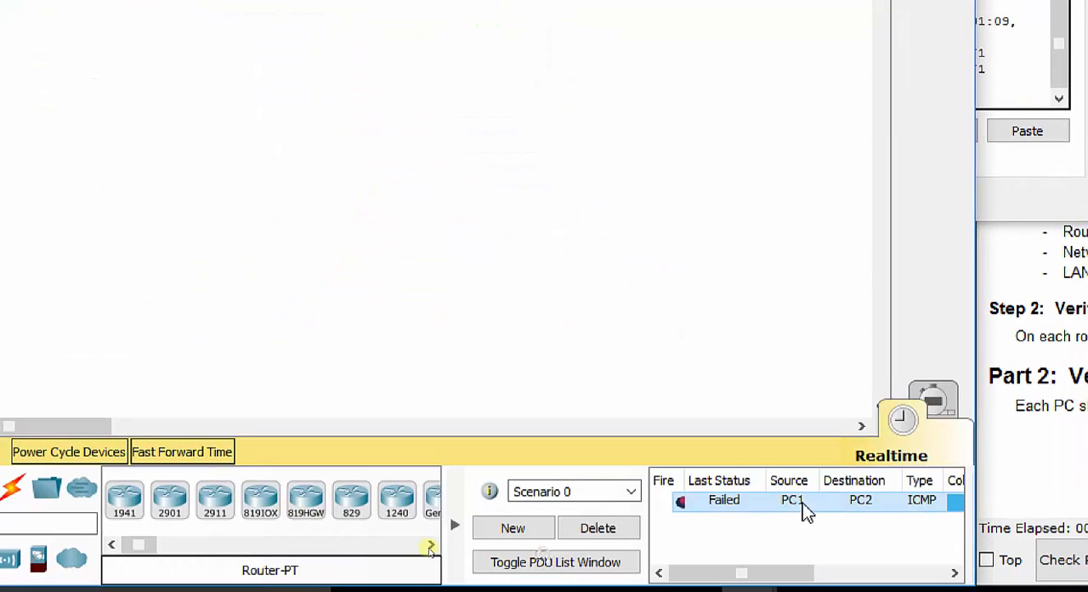
pyautogui.click(679, 502)
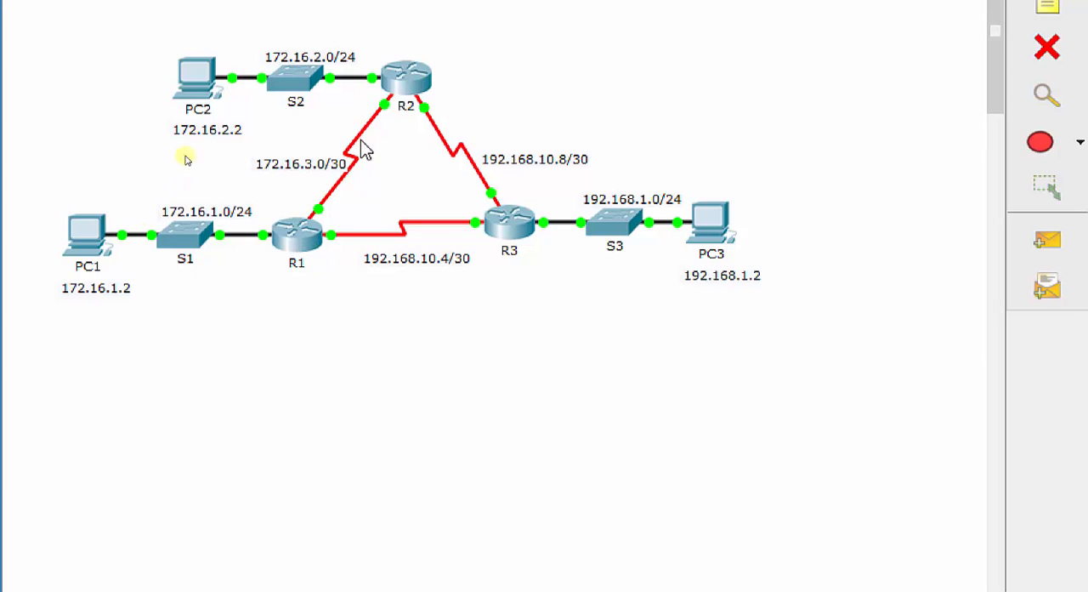
pyautogui.moveTo(506, 234)
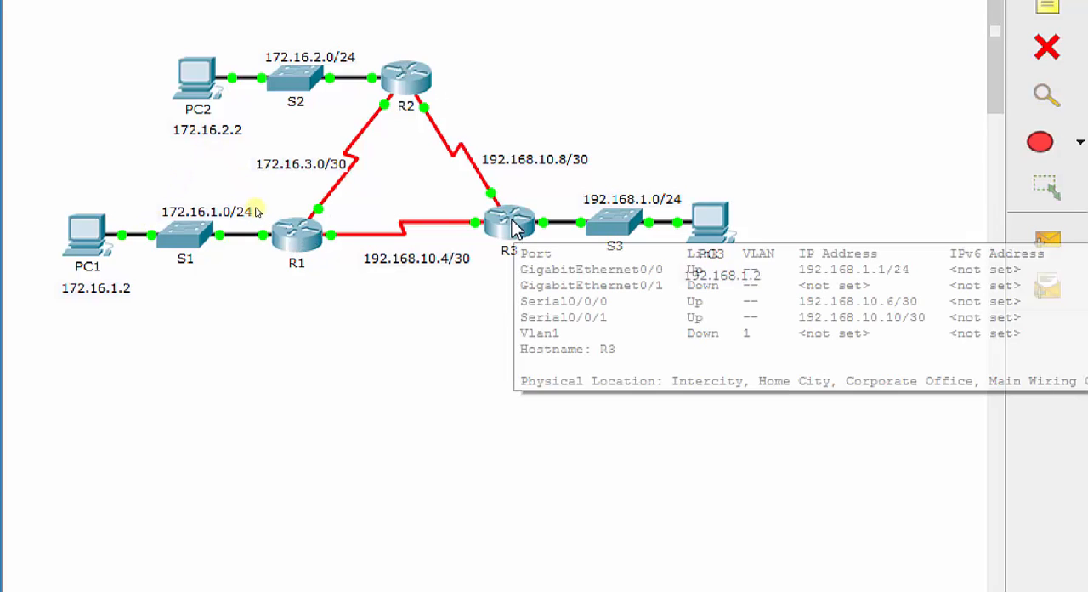